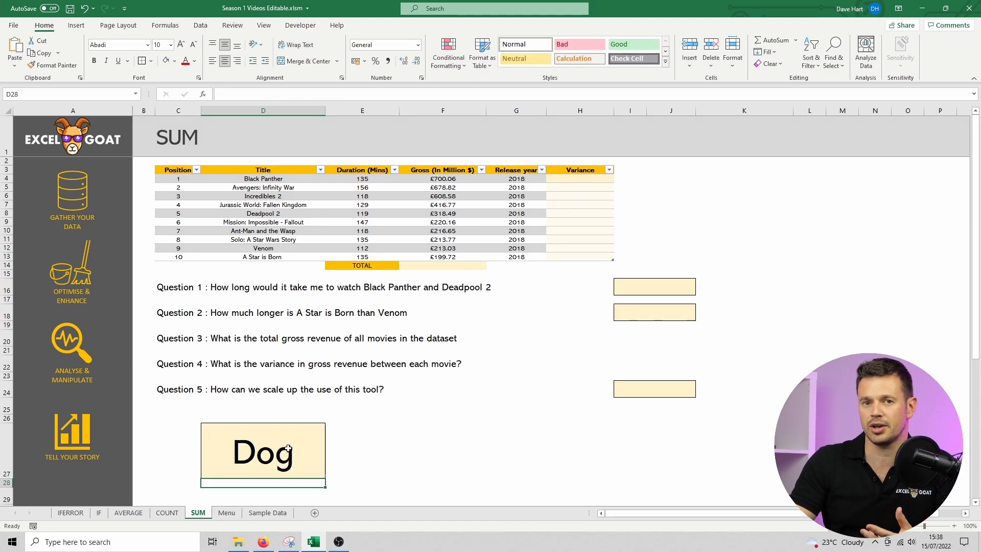
Replace the text in cell D27 with the addition formula =6+4.
{"action": "left_click", "coordinate": [268, 451]}
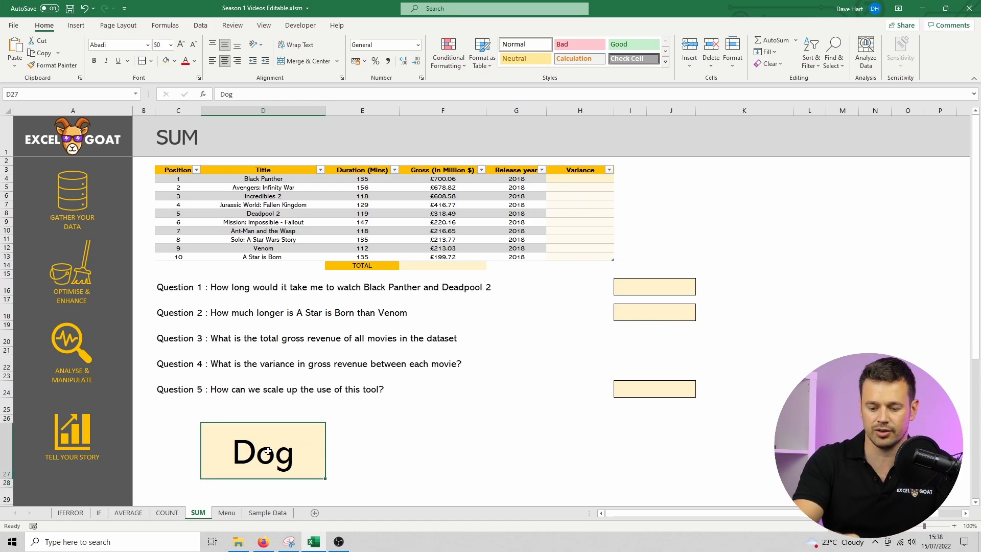
{"action": "type", "text": "="}
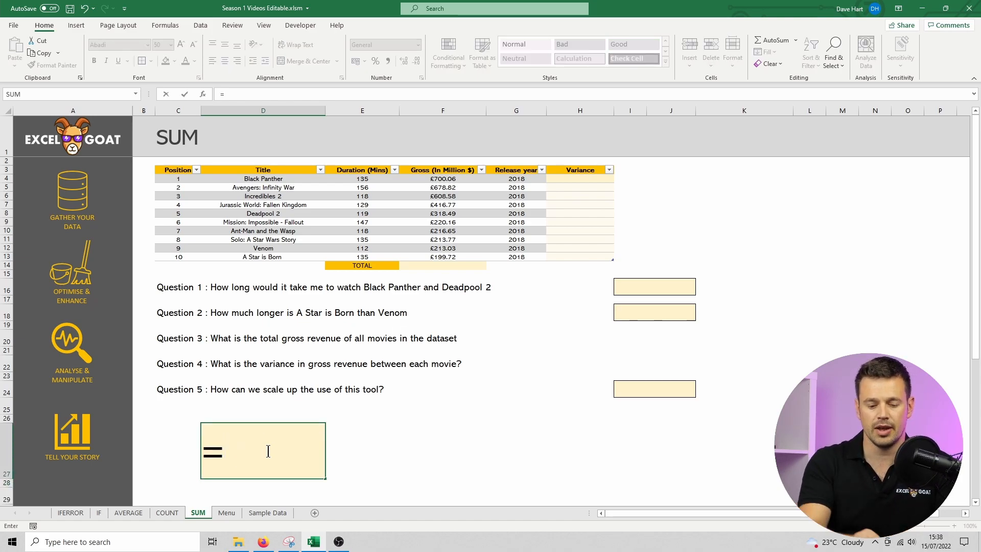
{"action": "type", "text": "6+4"}
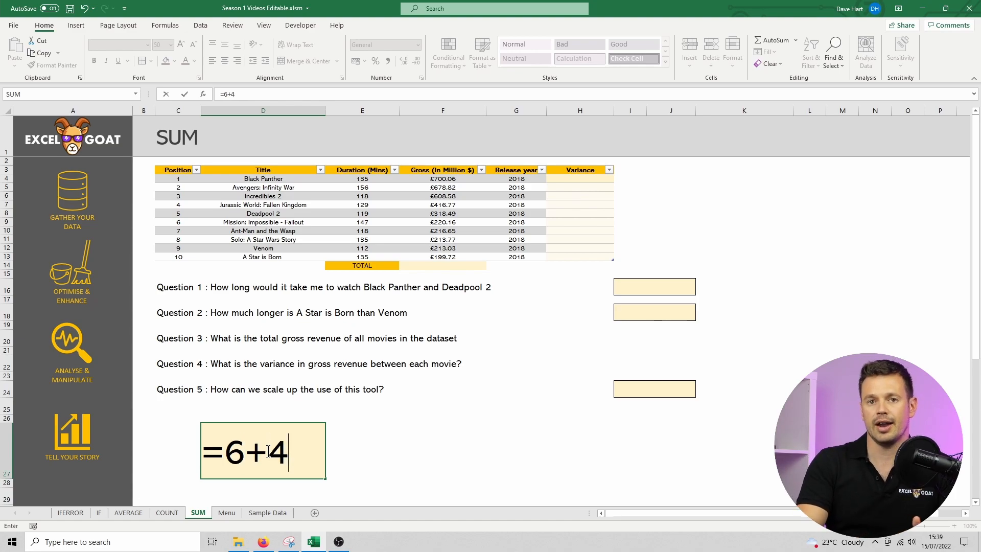
{"action": "key", "text": "Return"}
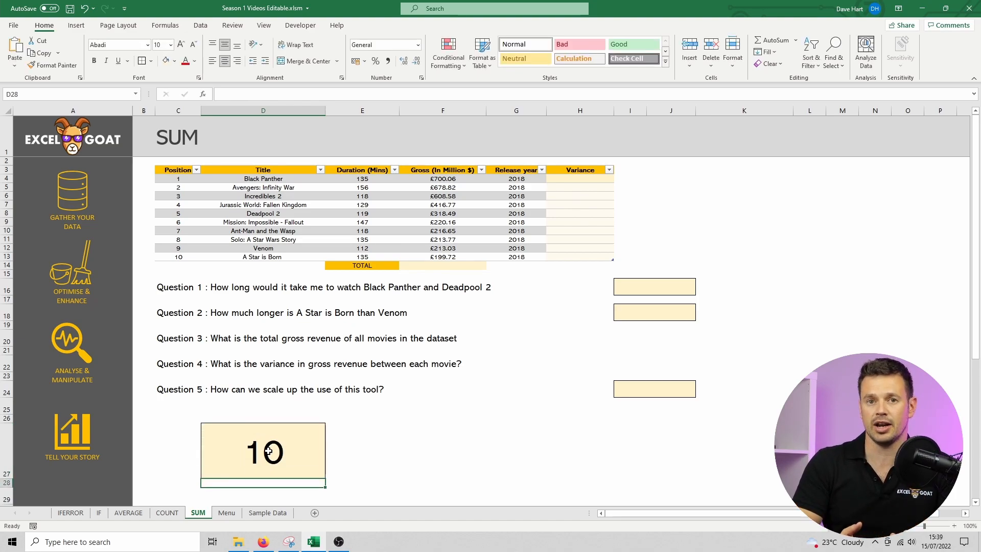
Edit the formula in D27 to subtract instead of add, making it =6-4.
{"action": "left_click", "coordinate": [268, 450]}
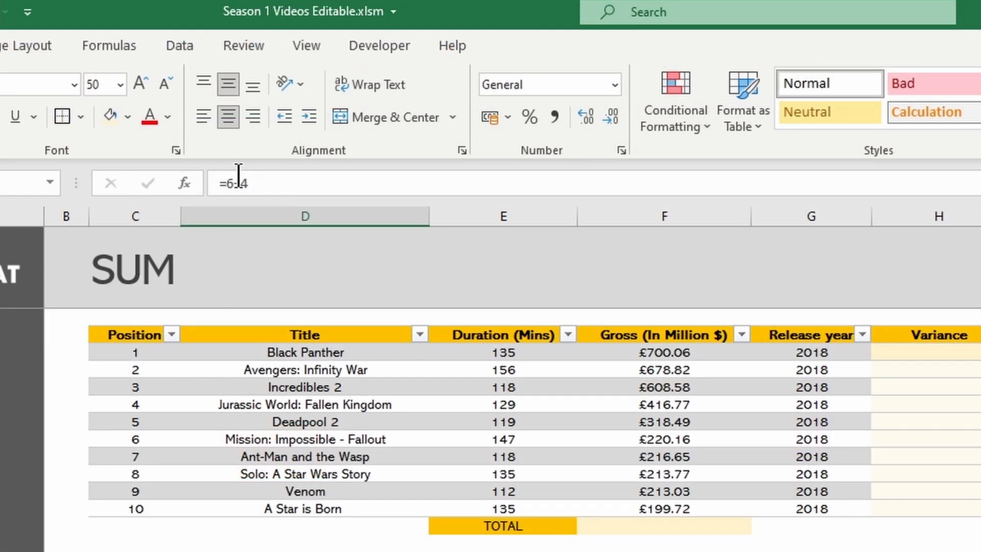
{"action": "left_click", "coordinate": [238, 176]}
{"action": "key", "text": "BackSpace"}
{"action": "type", "text": "-"}
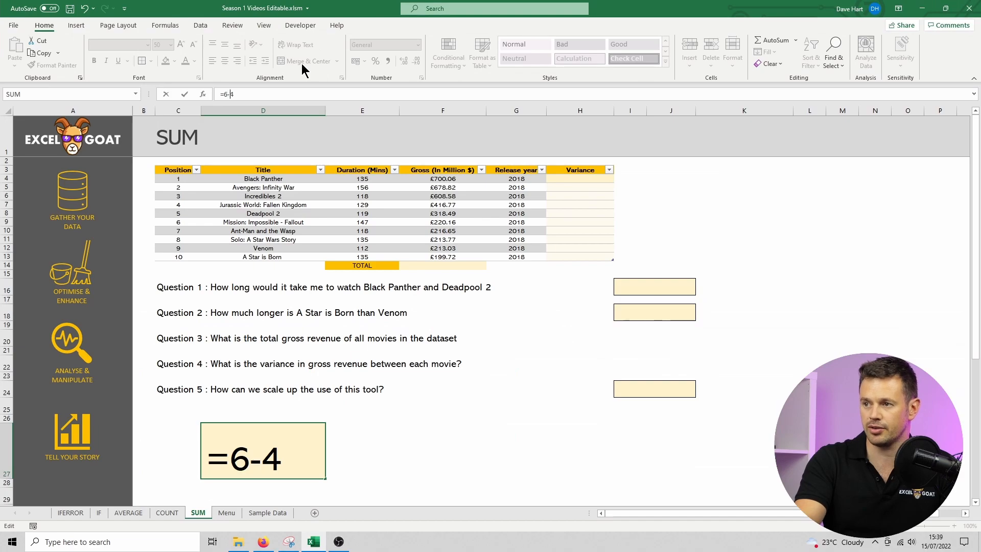
{"action": "key", "text": "Return"}
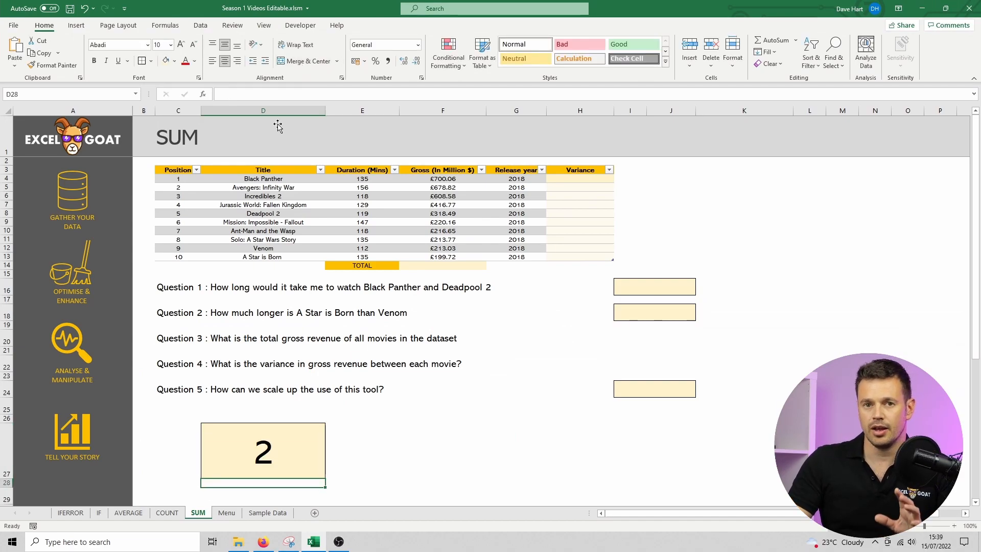
Change the operator in the D27 formula to division so it reads =6/4.
{"action": "left_click", "coordinate": [271, 459]}
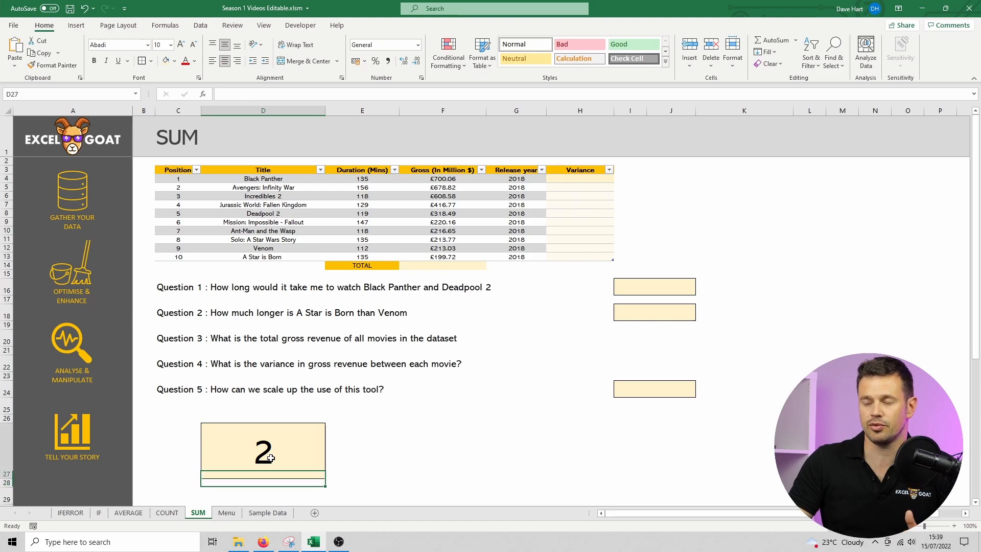
{"action": "left_click", "coordinate": [230, 94]}
{"action": "key", "text": "BackSpace"}
{"action": "type", "text": "/"}
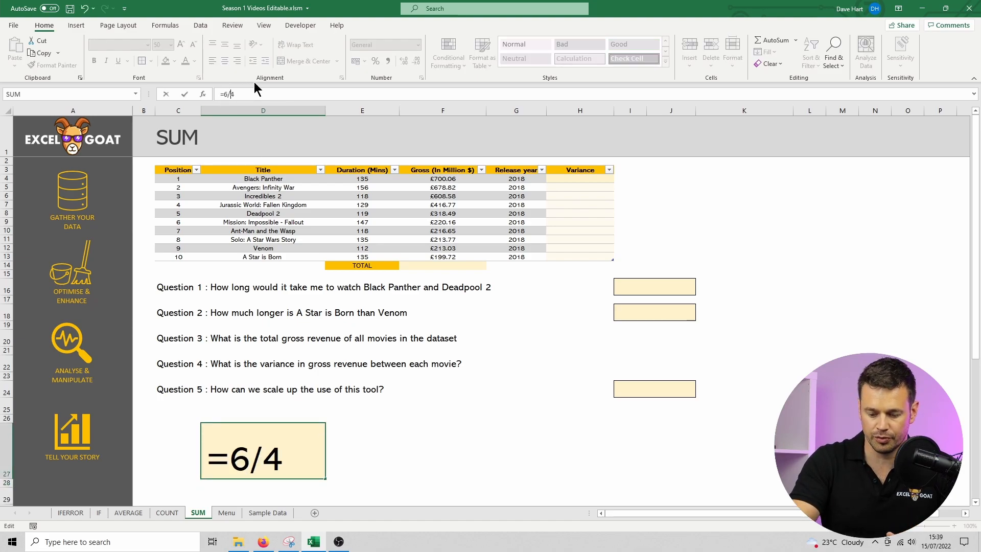
{"action": "key", "text": "Return"}
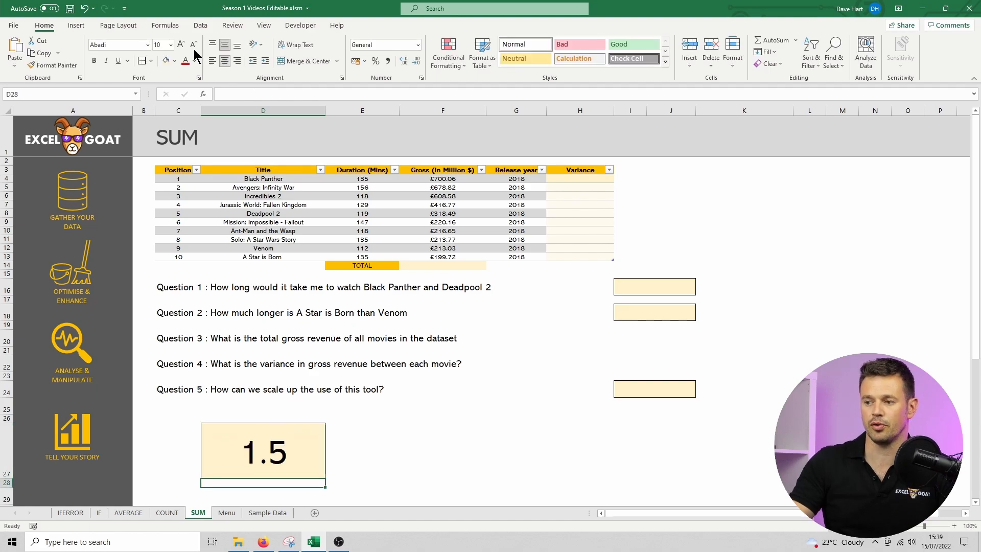
Change the operator in the D27 formula to multiplication so it reads =6*4.
{"action": "left_click", "coordinate": [254, 447]}
{"action": "left_click", "coordinate": [228, 94]}
{"action": "key", "text": "BackSpace"}
{"action": "type", "text": "*"}
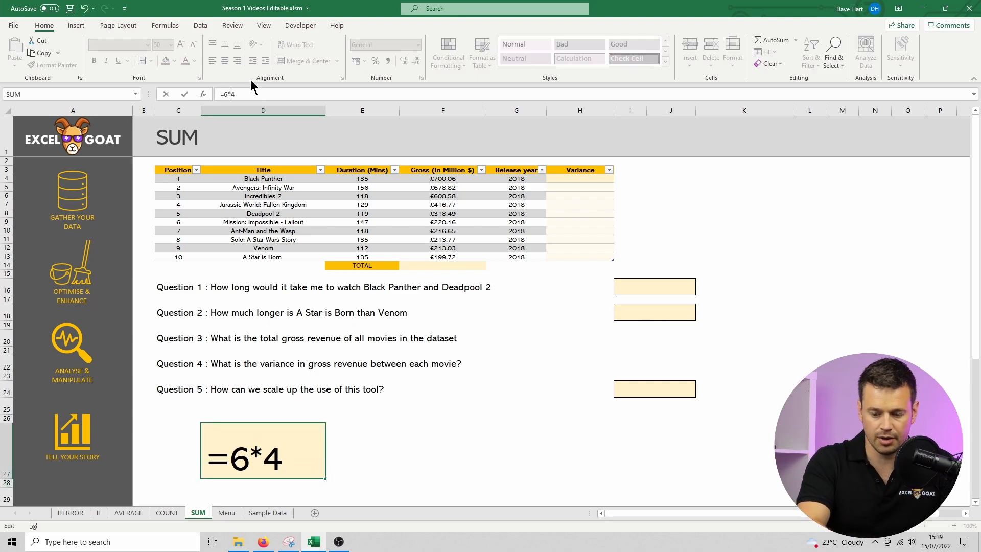
{"action": "key", "text": "Return"}
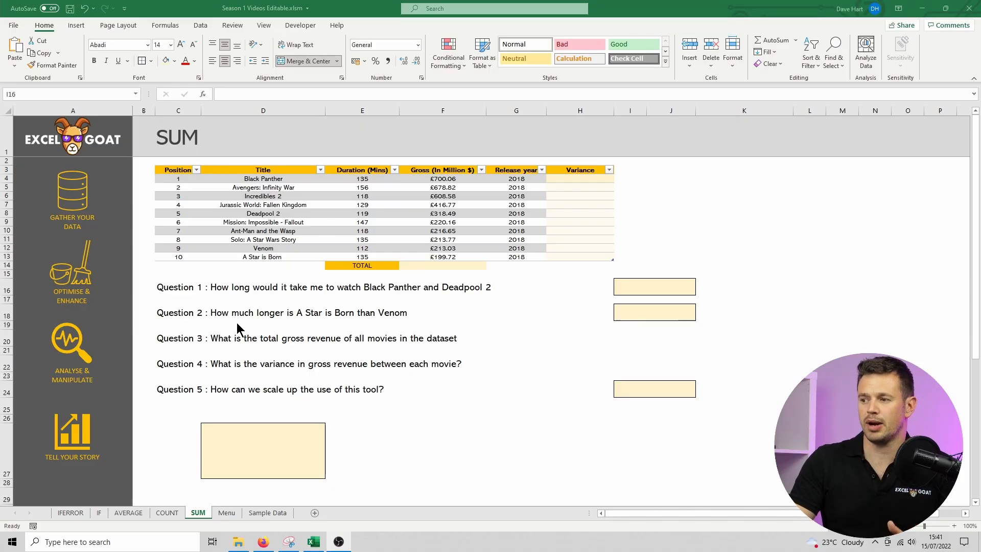
Answer Question 1 in cell I16 by adding the two film durations as fixed numbers with =135+119.
{"action": "left_click", "coordinate": [660, 287]}
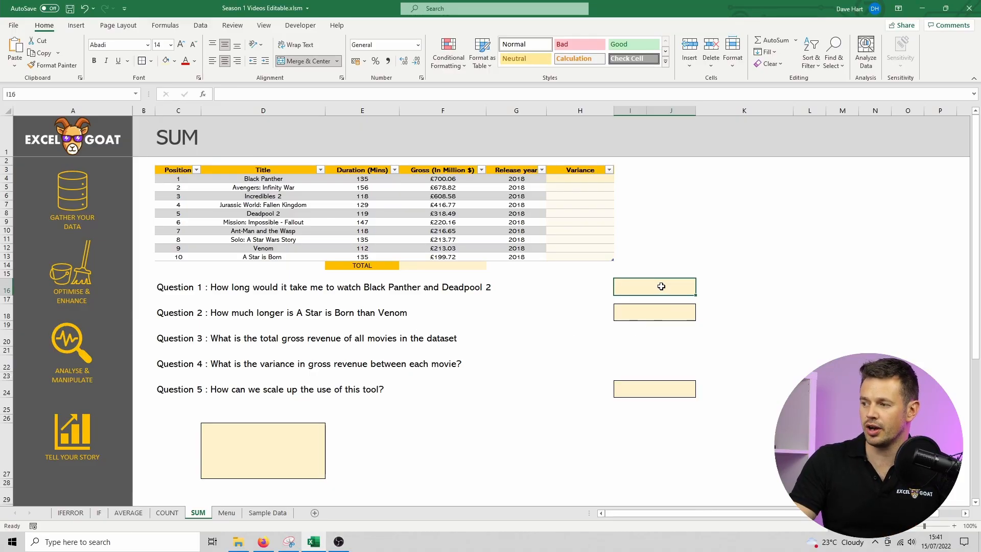
{"action": "type", "text": "="}
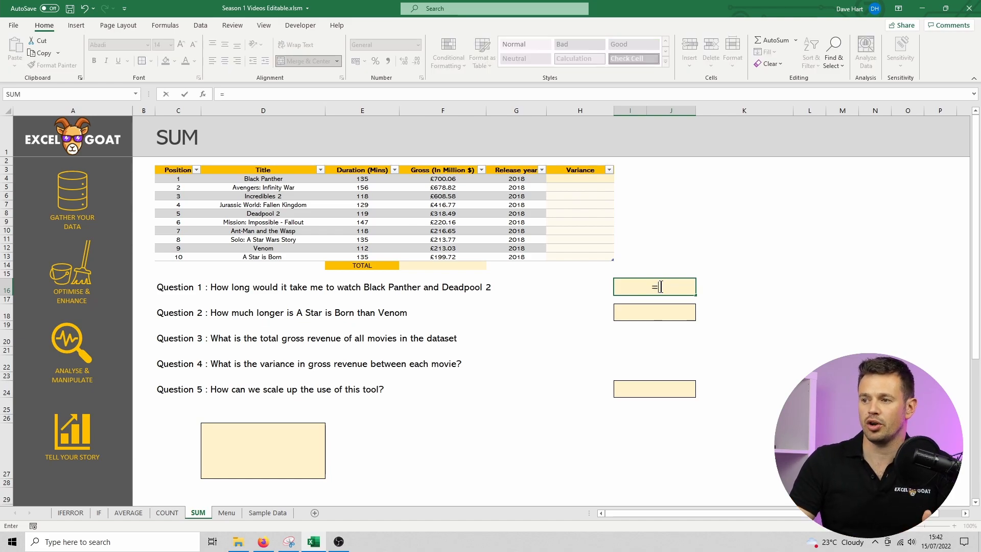
{"action": "type", "text": "135"}
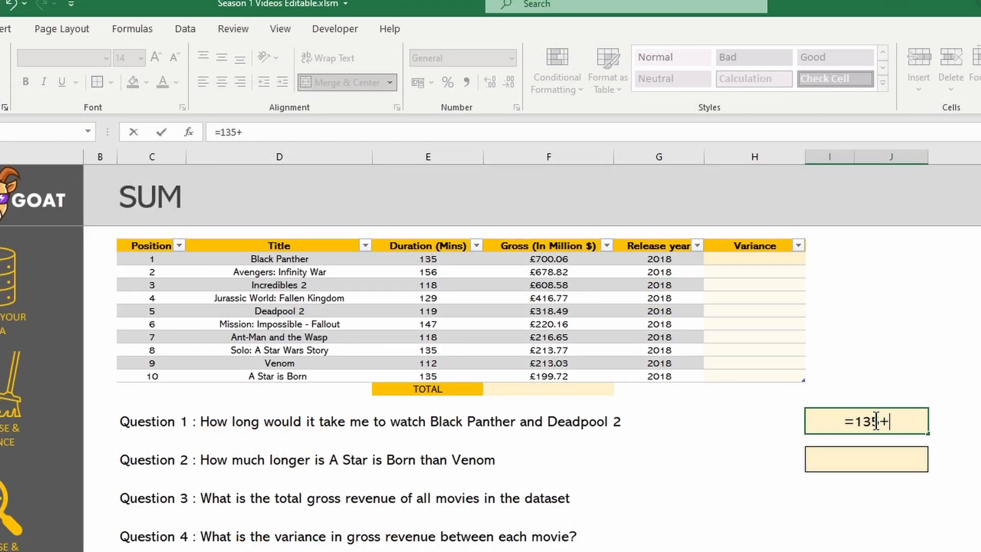
{"action": "type", "text": "+119"}
{"action": "key", "text": "Return"}
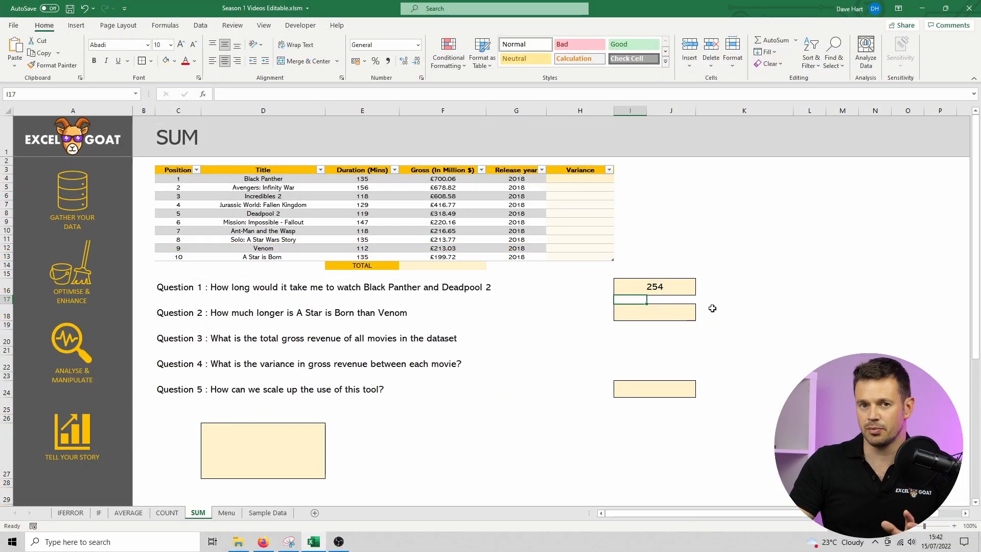
Replace the 135 in the Question 1 formula with a reference to Black Panther's duration cell, giving =E4+119.
{"action": "left_click", "coordinate": [687, 287]}
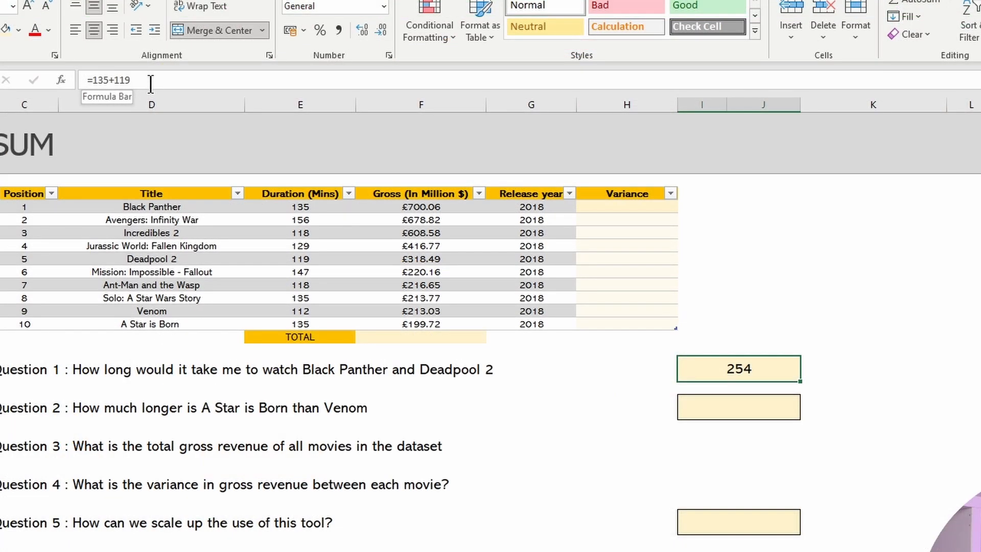
{"action": "left_click", "coordinate": [230, 94]}
{"action": "left_click_drag", "start_coordinate": [102, 80], "coordinate": [109, 80]}
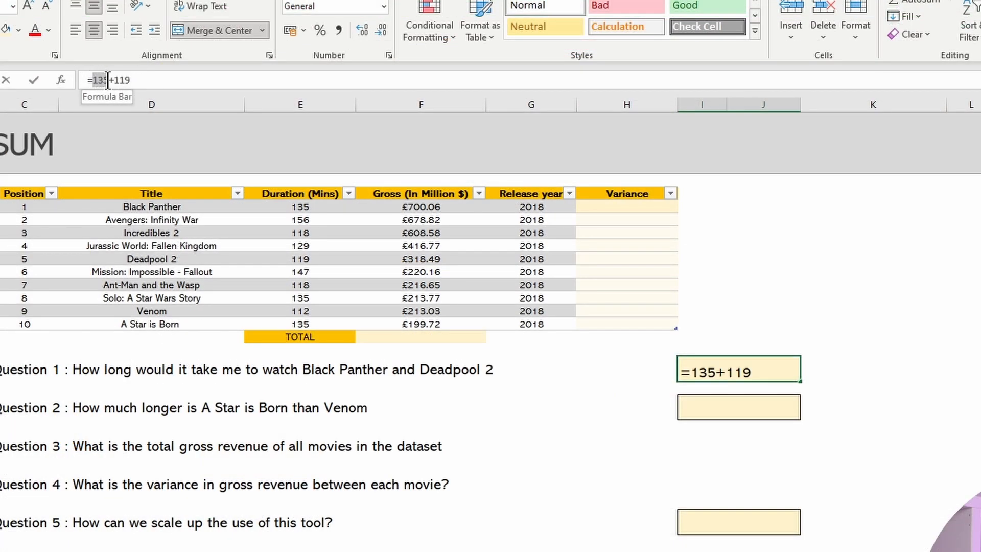
{"action": "left_click", "coordinate": [321, 204]}
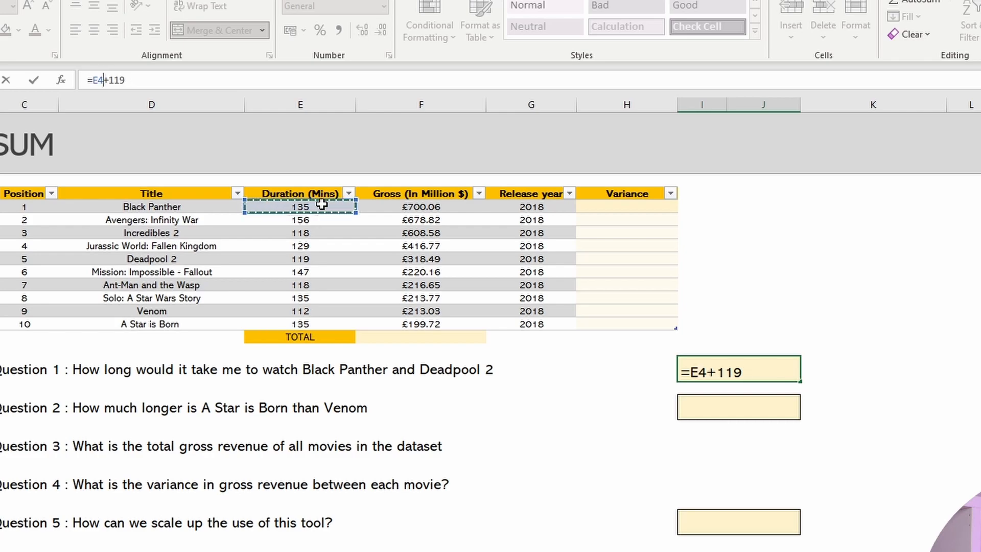
{"action": "key", "text": "Return"}
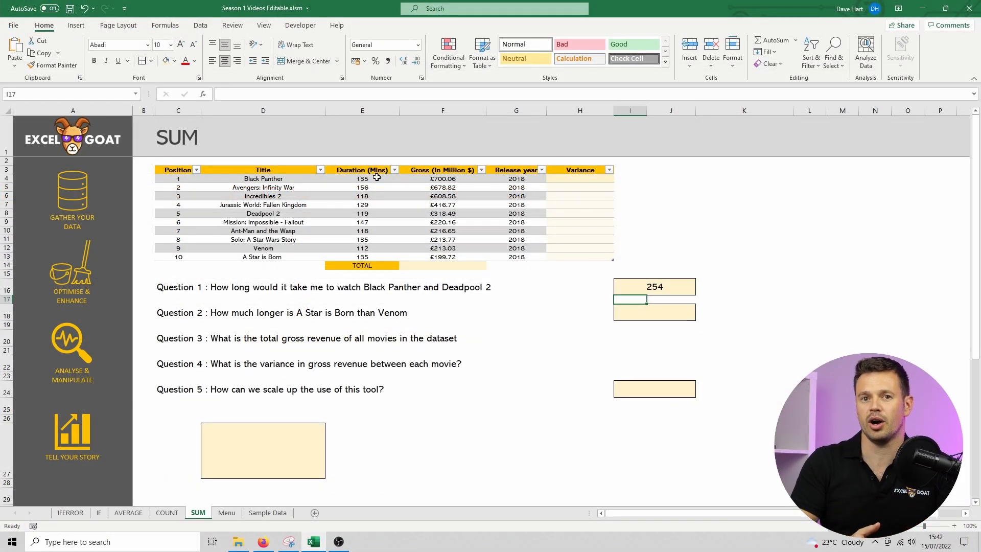
Replace the 119 in the Question 1 formula with a reference to Deadpool 2's duration cell, giving =E4+E8.
{"action": "left_click", "coordinate": [664, 287]}
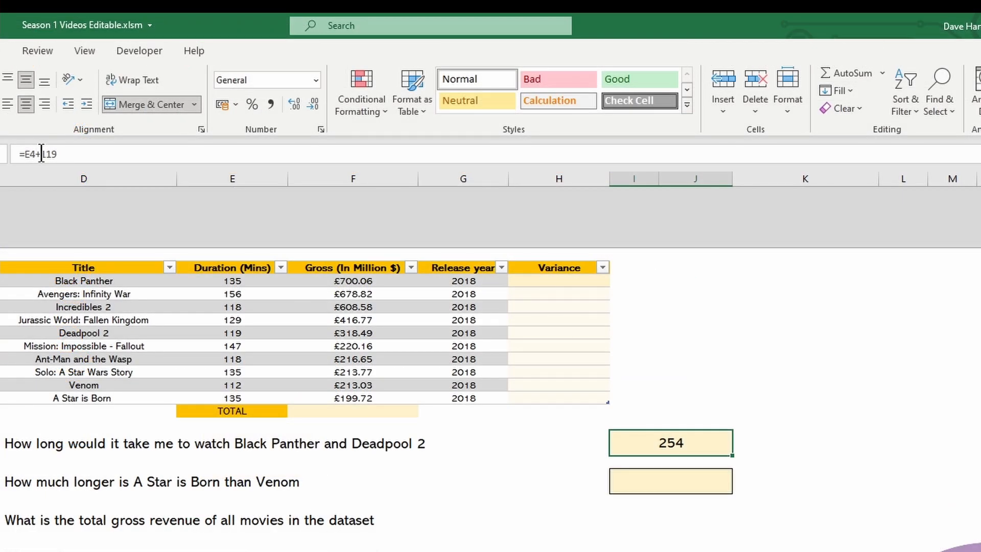
{"action": "key", "text": "F2"}
{"action": "key", "text": "BackSpace"}
{"action": "key", "text": "BackSpace"}
{"action": "key", "text": "BackSpace"}
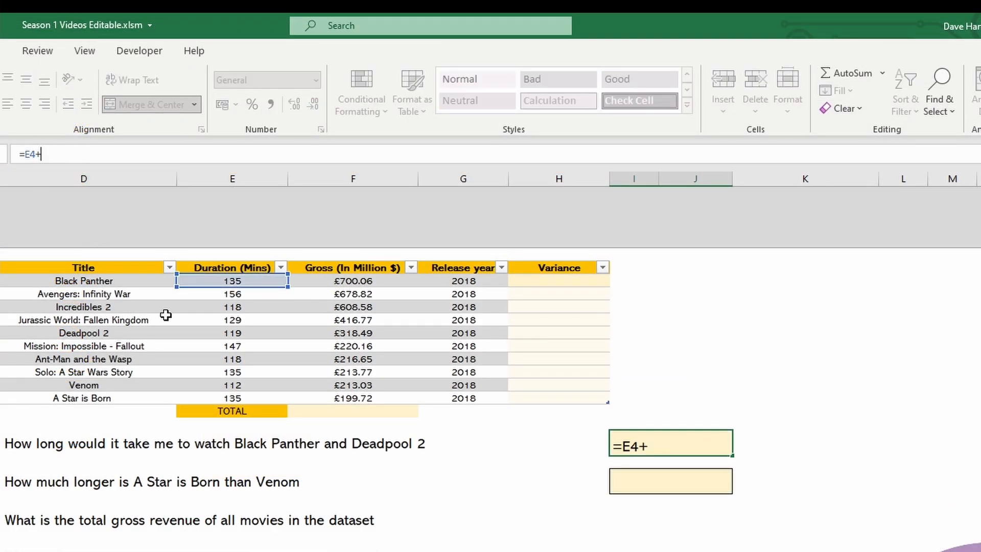
{"action": "left_click", "coordinate": [229, 332]}
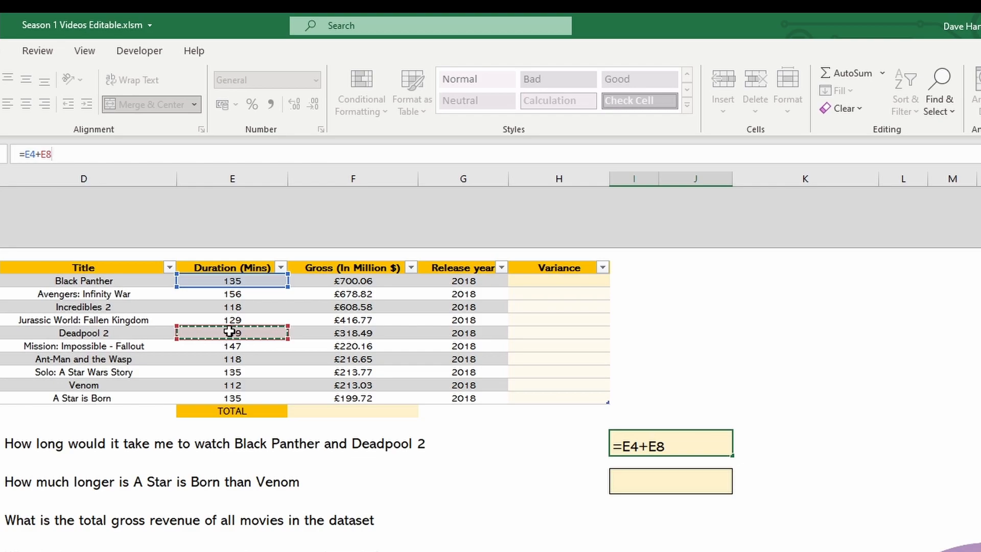
{"action": "key", "text": "Return"}
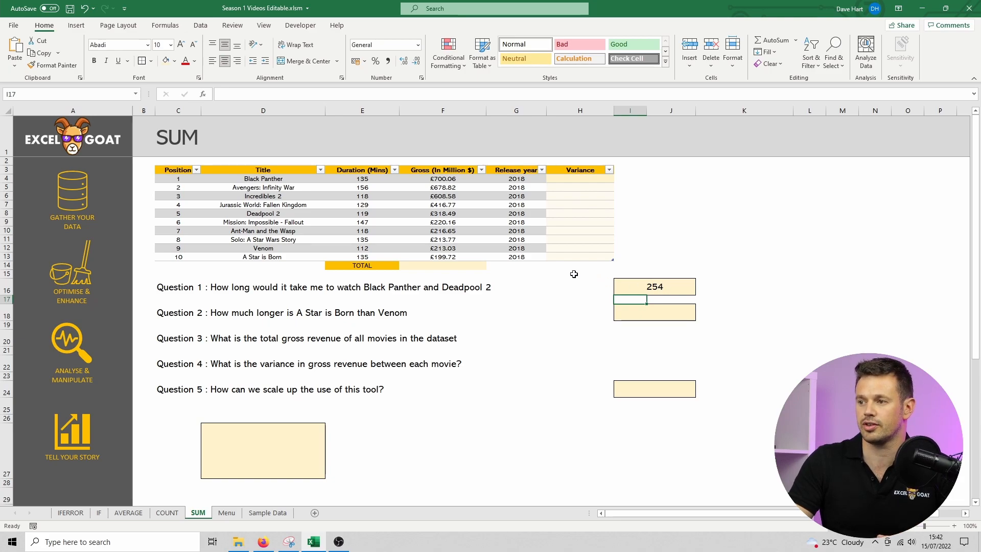
Set the Deadpool 2 duration in the movie table to 300 minutes.
{"action": "left_click", "coordinate": [377, 213]}
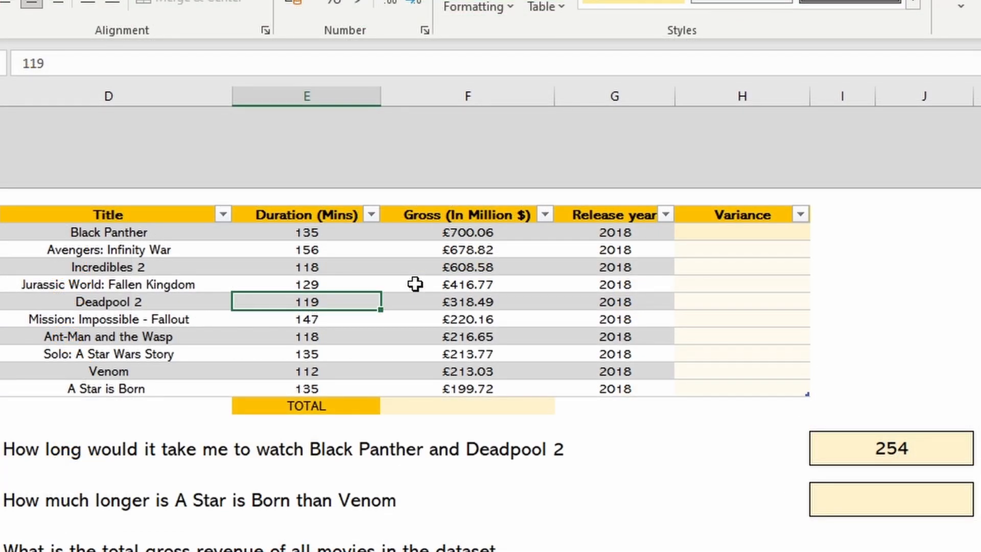
{"action": "type", "text": "300"}
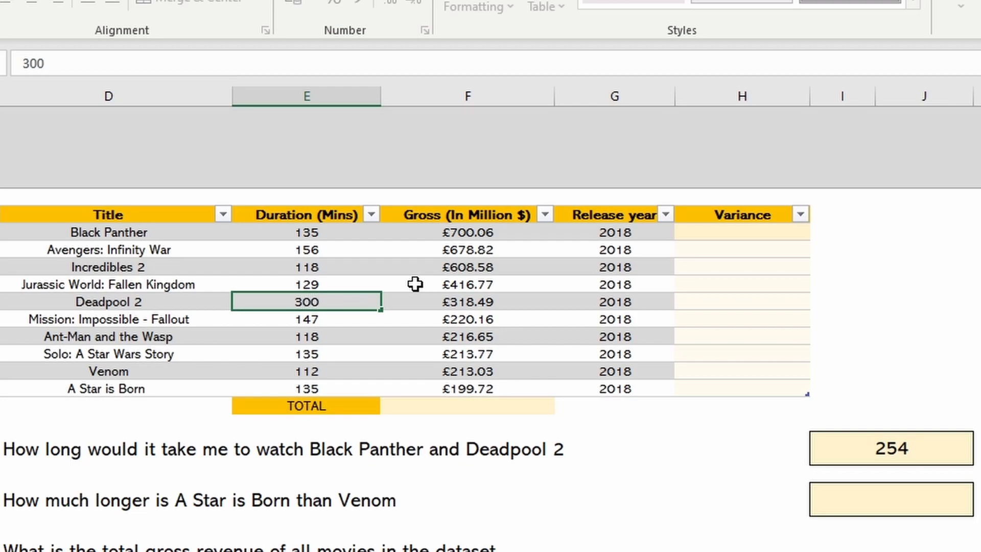
{"action": "key", "text": "Return"}
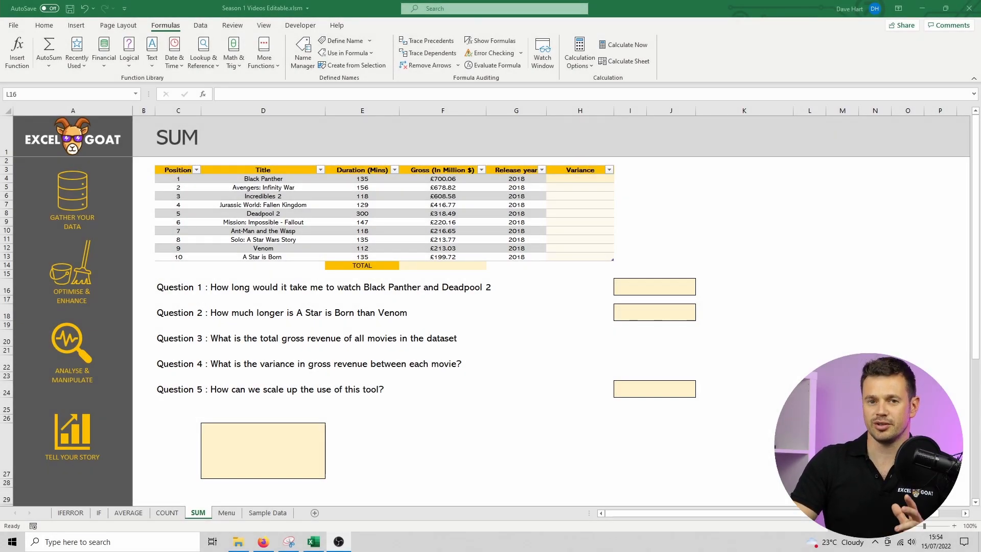
Enter a SUM formula in the Question 1 answer cell, I16, with Black Panther's duration (E4) and Deadpool 2's duration (E8) as comma-separated arguments.
{"action": "left_click", "coordinate": [663, 284]}
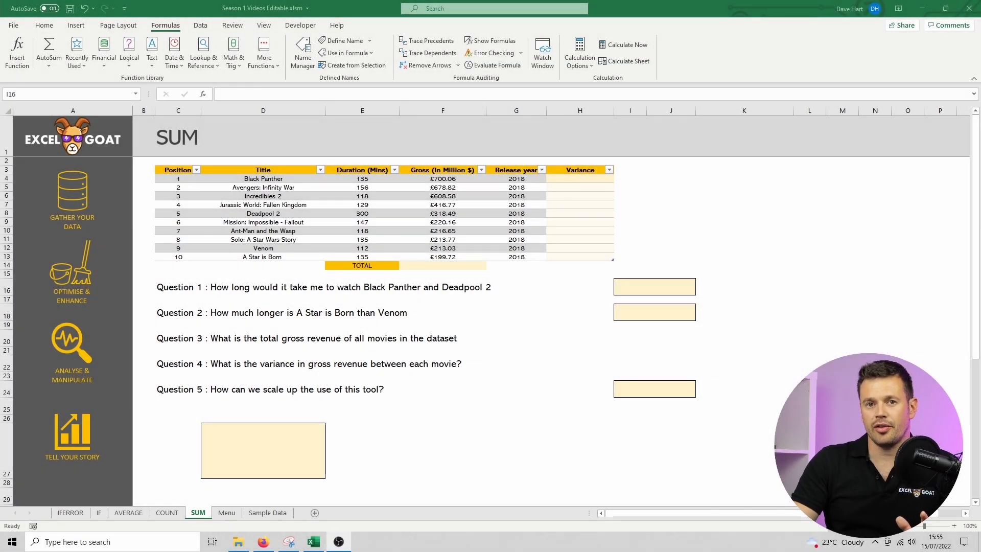
{"action": "left_click", "coordinate": [681, 283]}
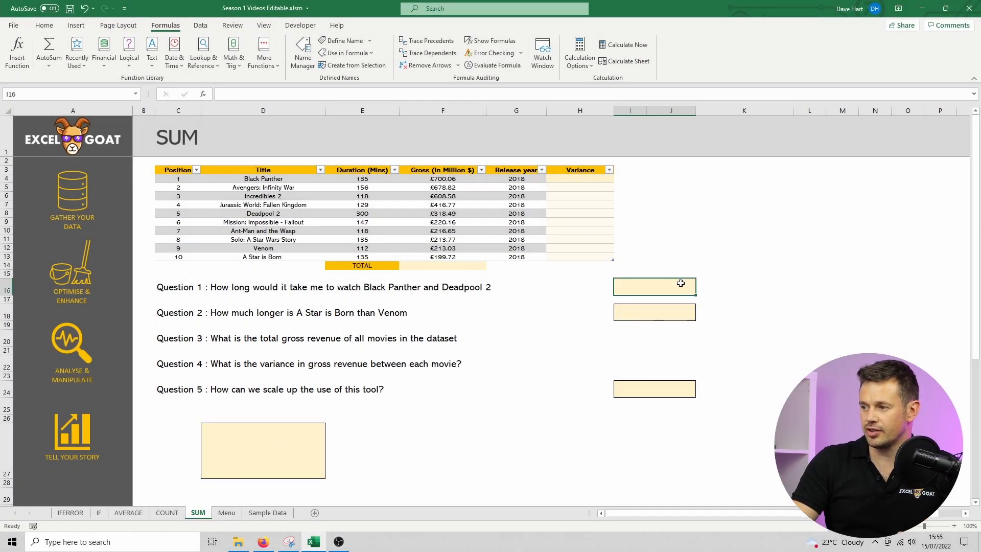
{"action": "type", "text": "=sum"}
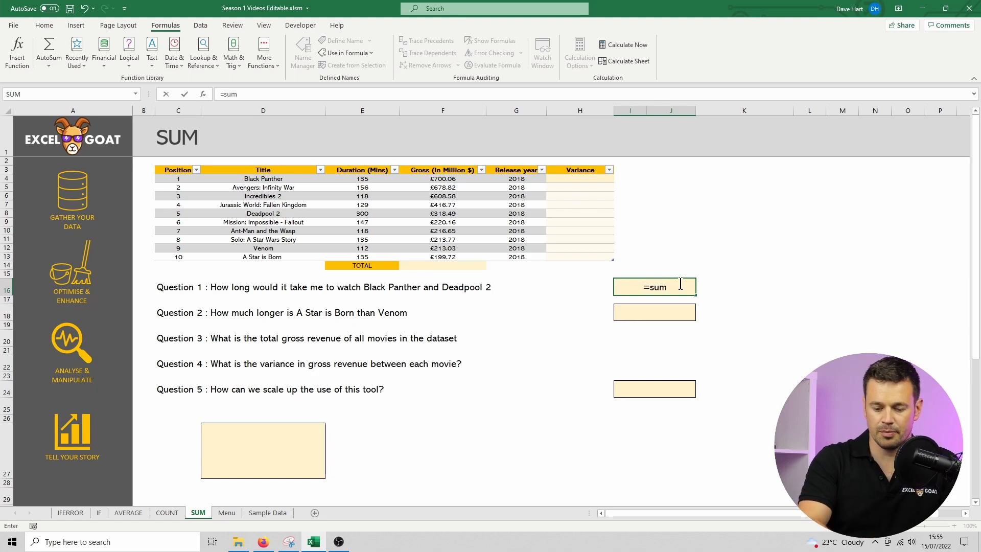
{"action": "type", "text": "("}
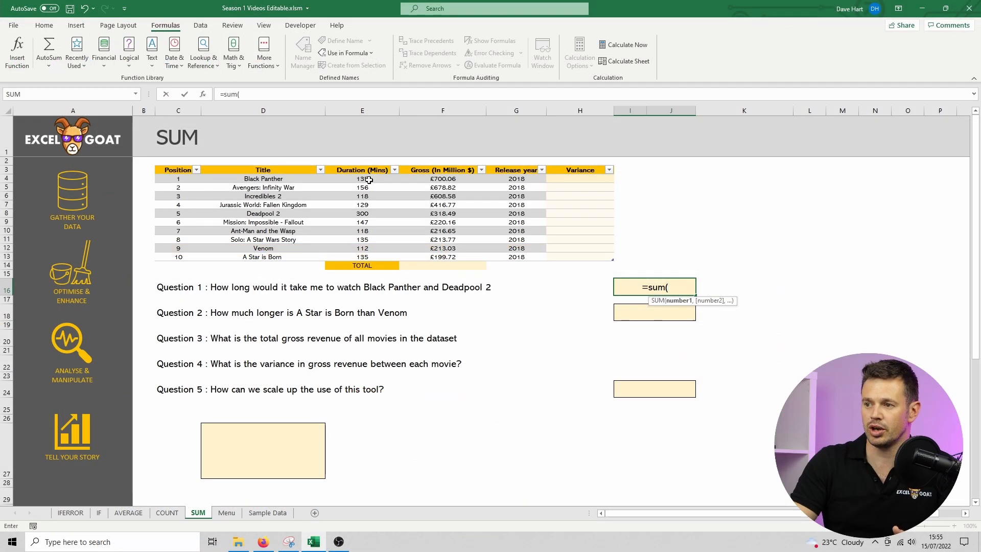
{"action": "left_click", "coordinate": [404, 264]}
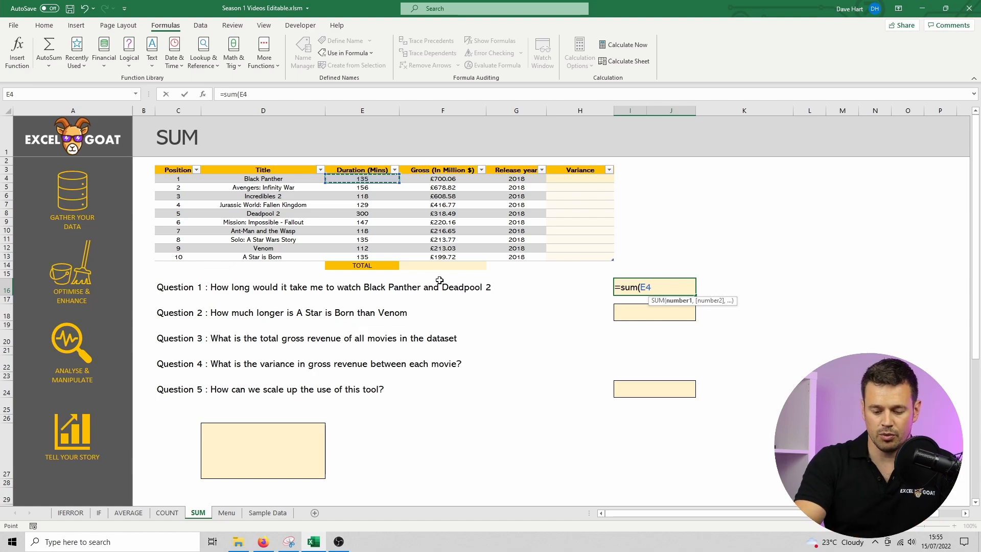
{"action": "type", "text": ","}
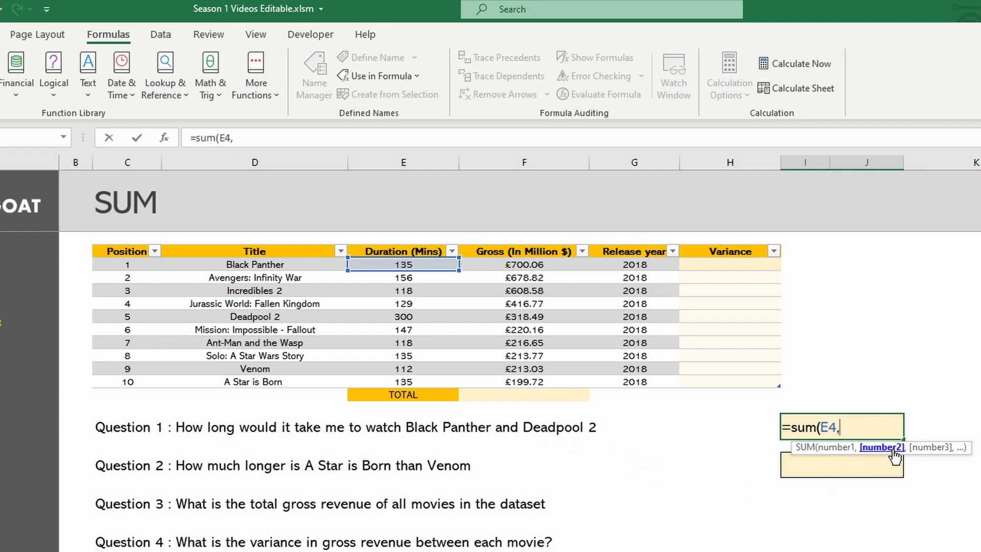
{"action": "left_click", "coordinate": [412, 319]}
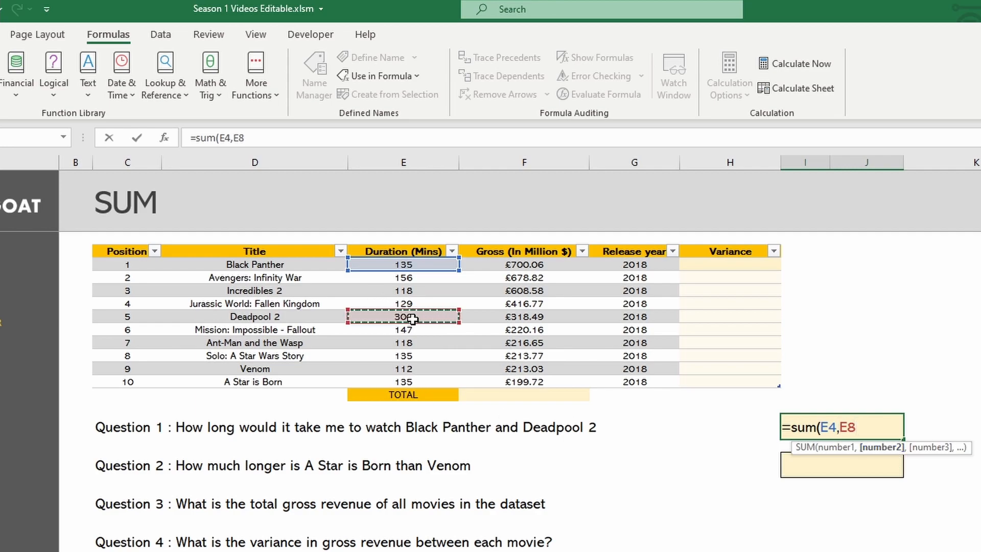
Try adding Ant-Man and the Wasp's duration (E10) as a third argument in the SUM formula, and remove it again.
{"action": "type", "text": ","}
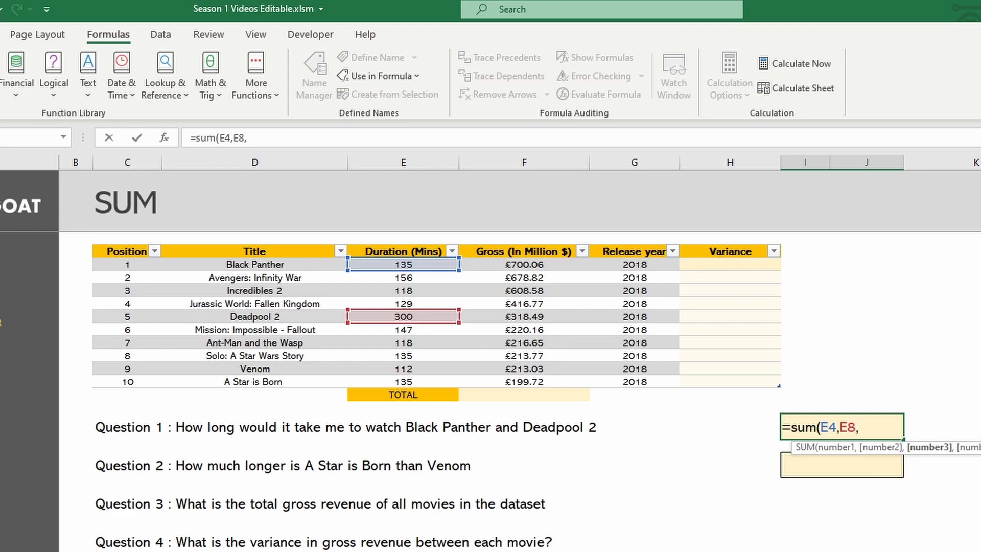
{"action": "left_click", "coordinate": [420, 343]}
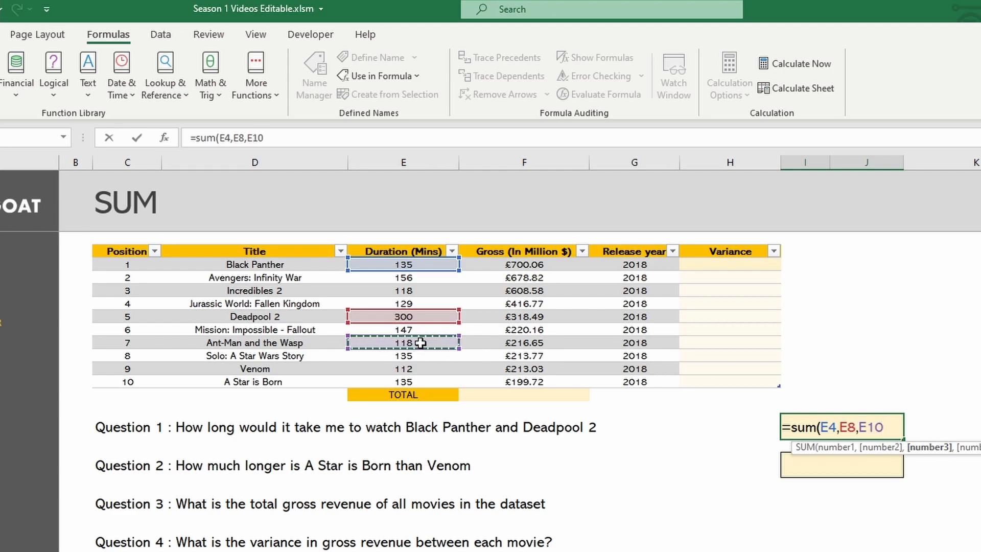
{"action": "key", "text": "BackSpace"}
{"action": "key", "text": "BackSpace"}
{"action": "key", "text": "BackSpace"}
{"action": "key", "text": "BackSpace"}
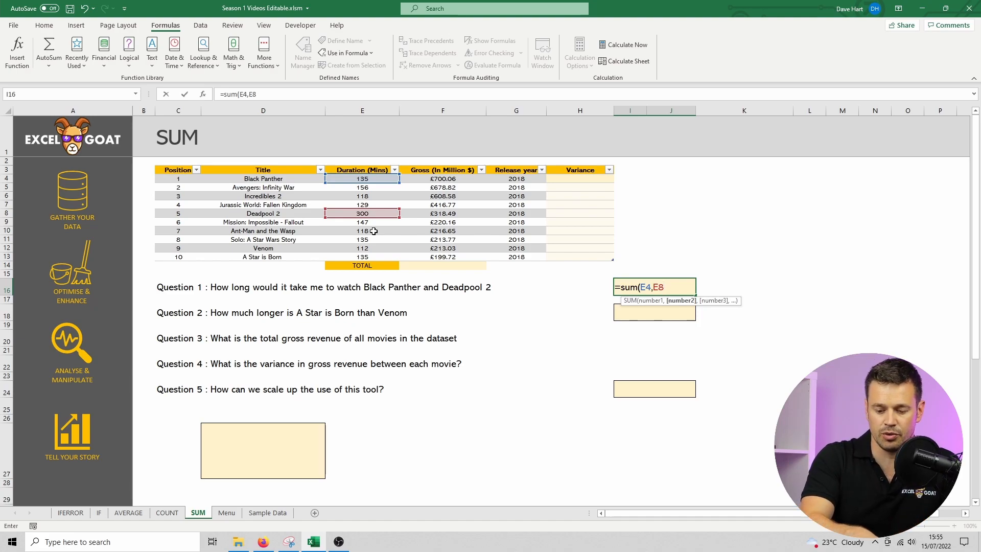
Close and commit the Question 1 formula as =SUM(E4,E8).
{"action": "type", "text": ")"}
{"action": "key", "text": "Return"}
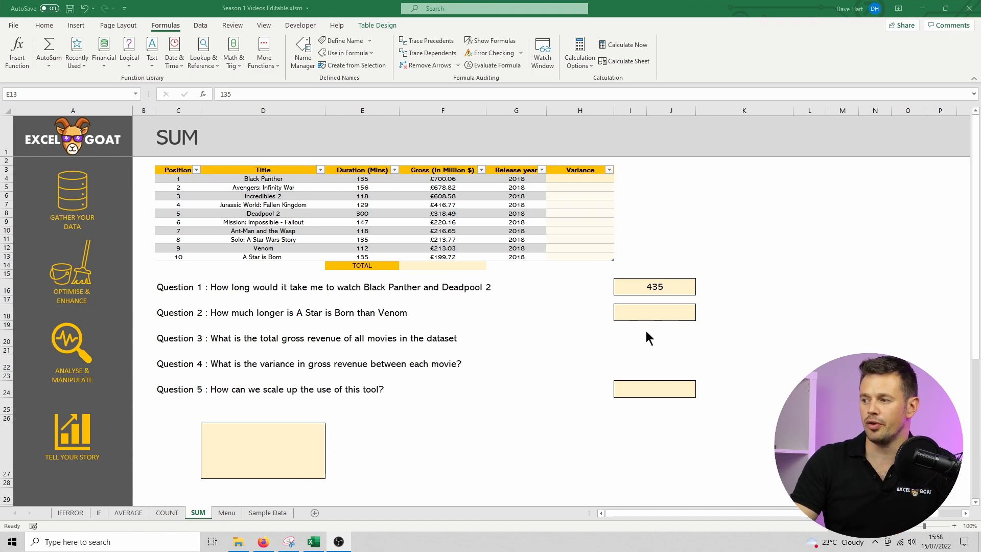
Answer Question 2 in cell I18 by subtracting Venom's duration from A Star is Born's, using =E13-E12.
{"action": "left_click", "coordinate": [655, 314]}
{"action": "type", "text": "="}
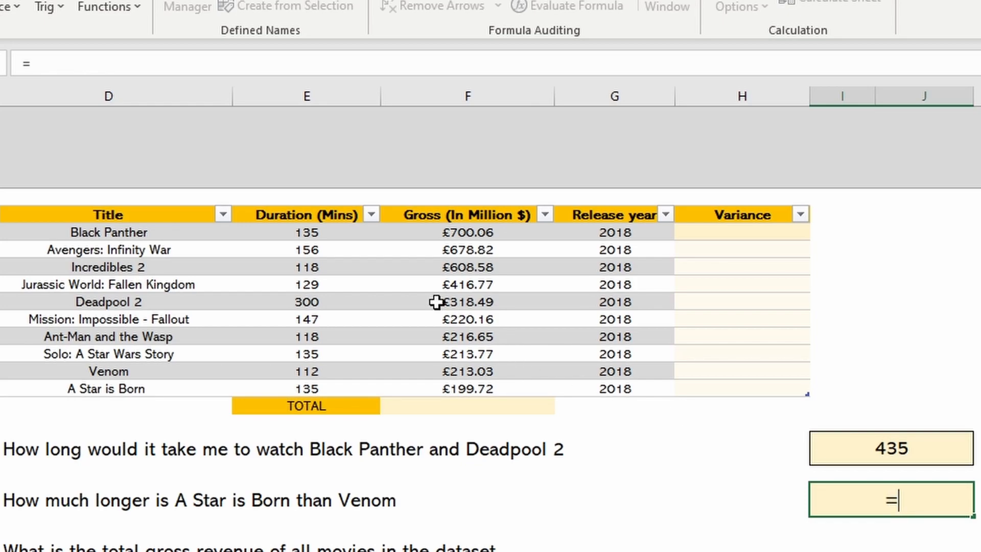
{"action": "left_click", "coordinate": [325, 391]}
{"action": "type", "text": "-"}
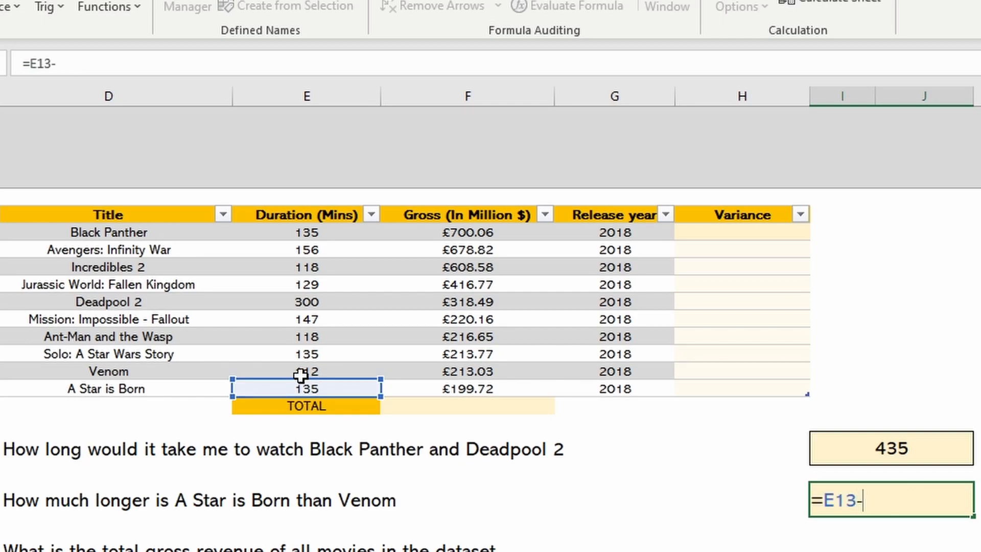
{"action": "left_click", "coordinate": [320, 370]}
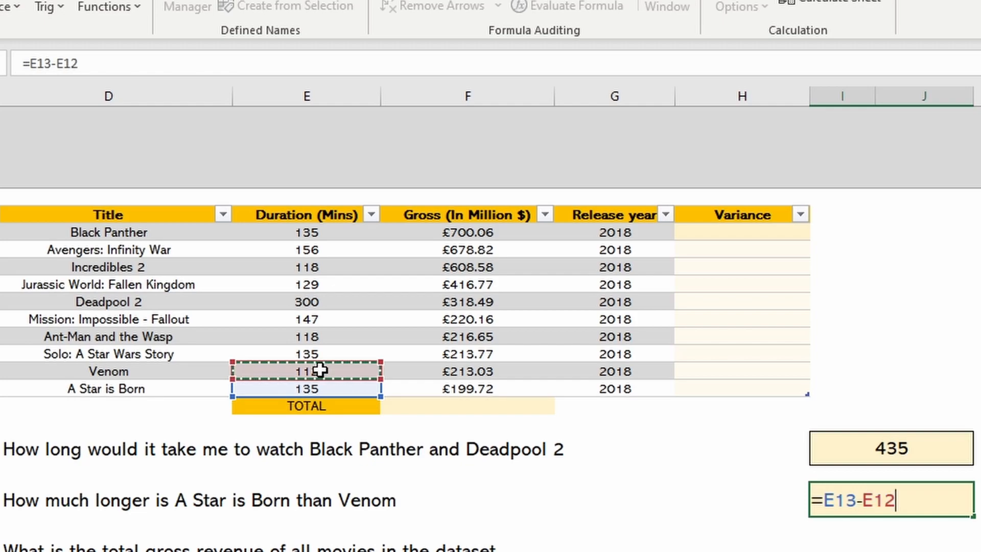
{"action": "key", "text": "Return"}
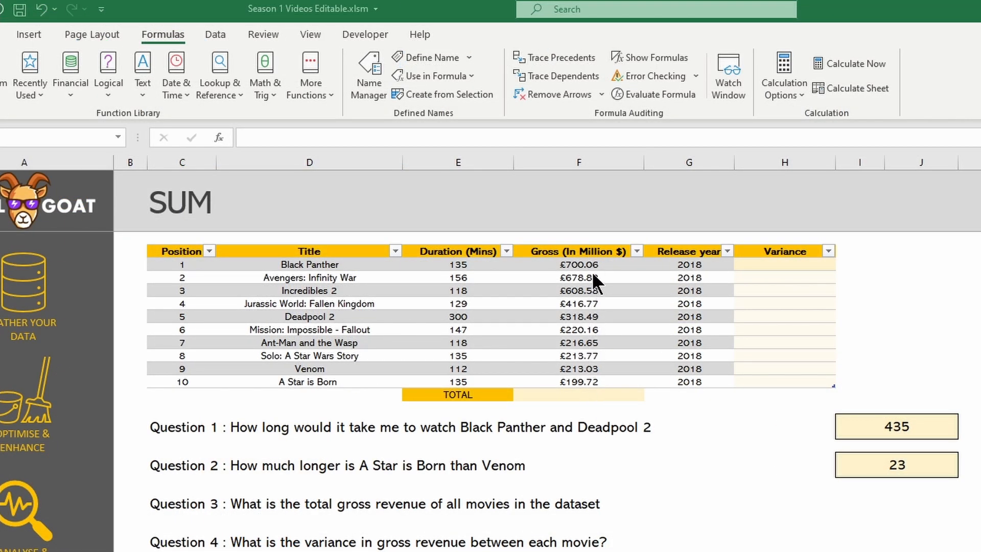
Total the gross revenue of all movies in cell F14 with =SUM(F4:F13).
{"action": "left_click", "coordinate": [587, 394]}
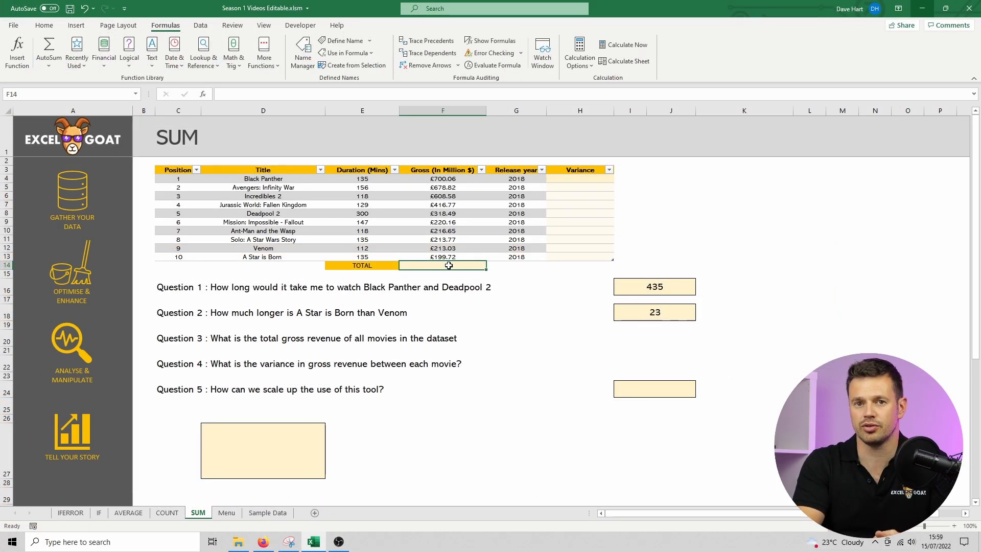
{"action": "type", "text": "=sum"}
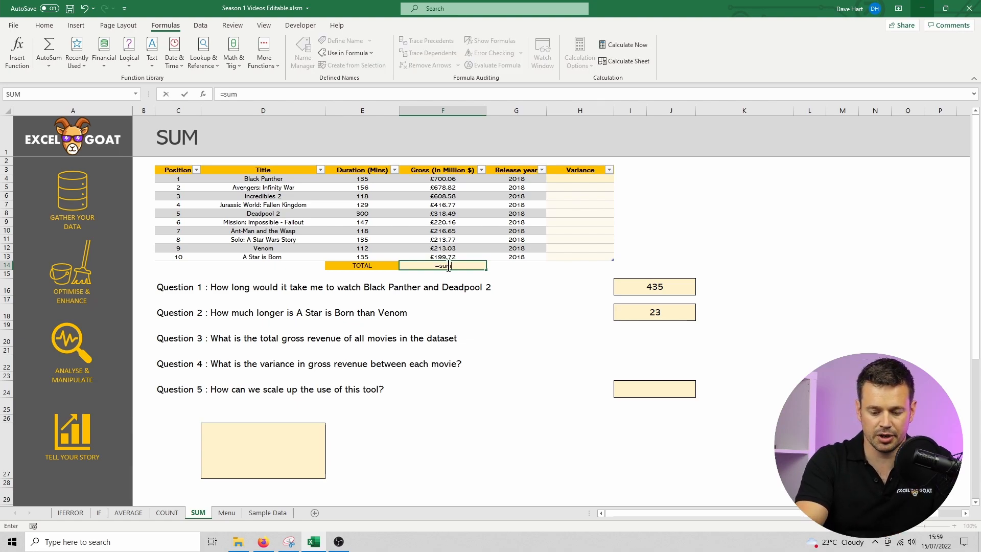
{"action": "type", "text": "("}
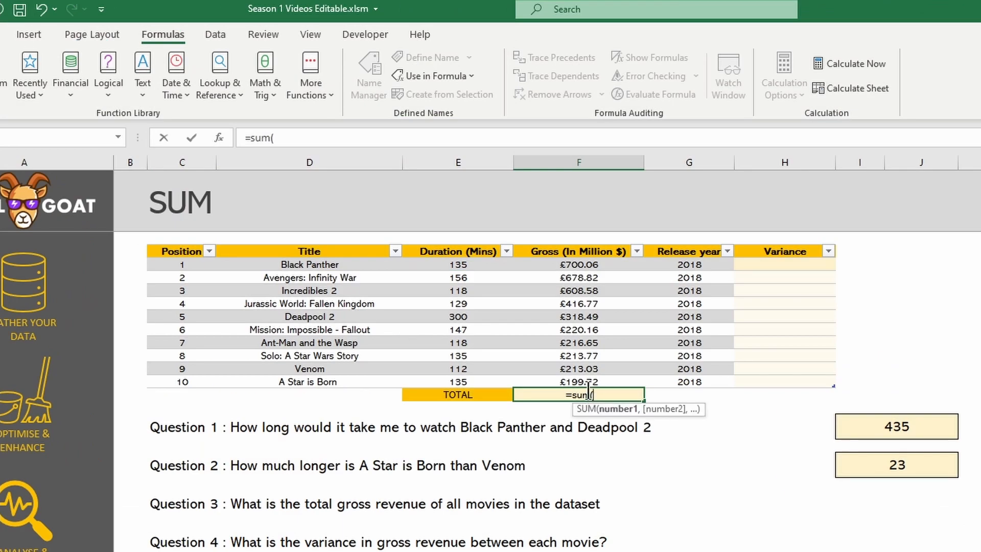
{"action": "left_click", "coordinate": [592, 265]}
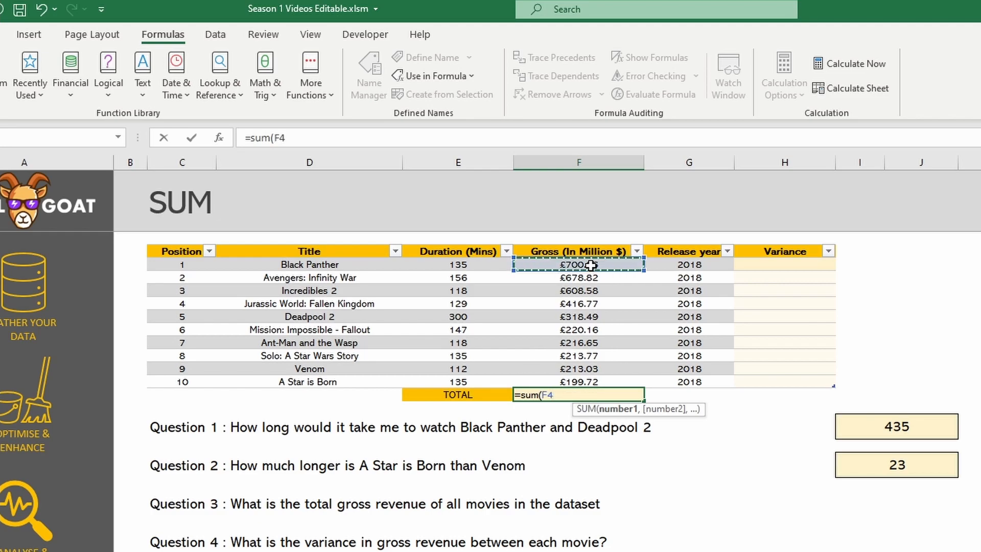
{"action": "left_click_drag", "start_coordinate": [591, 265], "coordinate": [592, 381]}
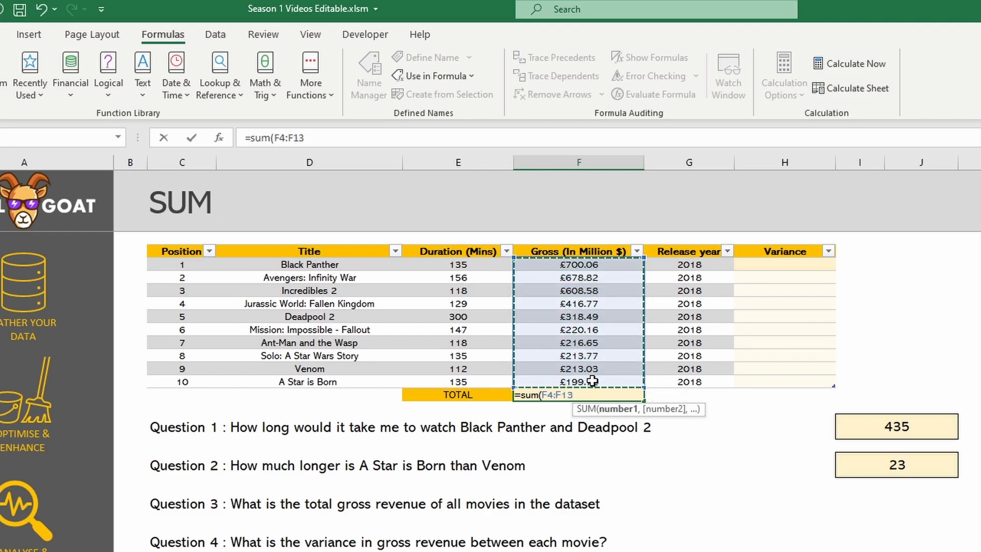
{"action": "left_click", "coordinate": [328, 138]}
{"action": "type", "text": ")"}
{"action": "key", "text": "Return"}
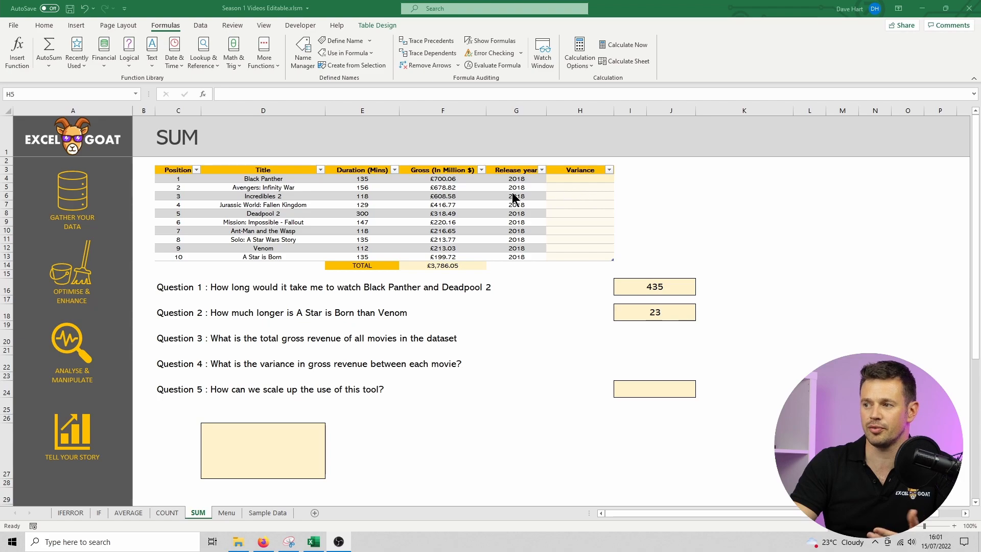
Calculate the gross variance between Black Panther and Avengers: Infinity War in cell H5 with =F4-F5.
{"action": "left_click", "coordinate": [585, 186]}
{"action": "type", "text": "="}
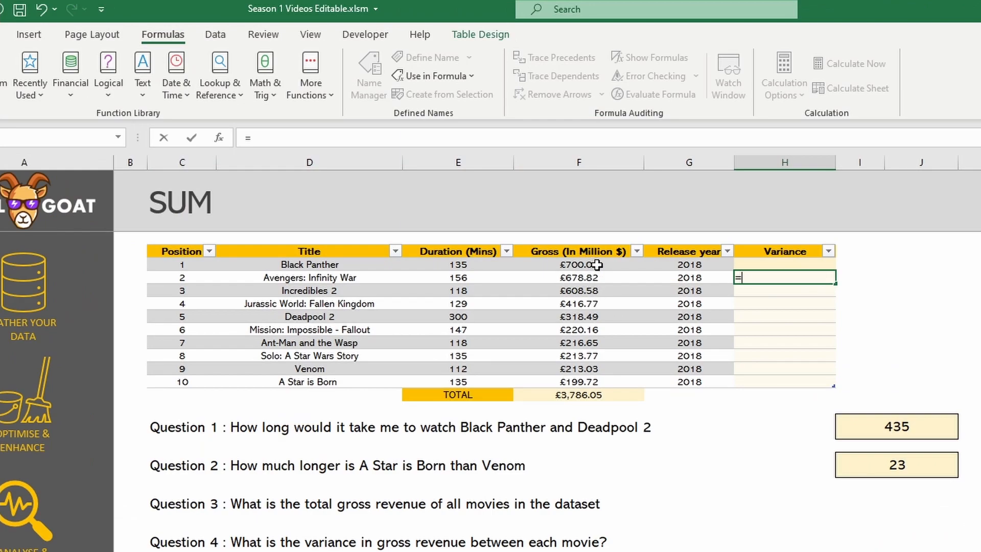
{"action": "left_click", "coordinate": [597, 264]}
{"action": "type", "text": "-"}
{"action": "left_click", "coordinate": [586, 280]}
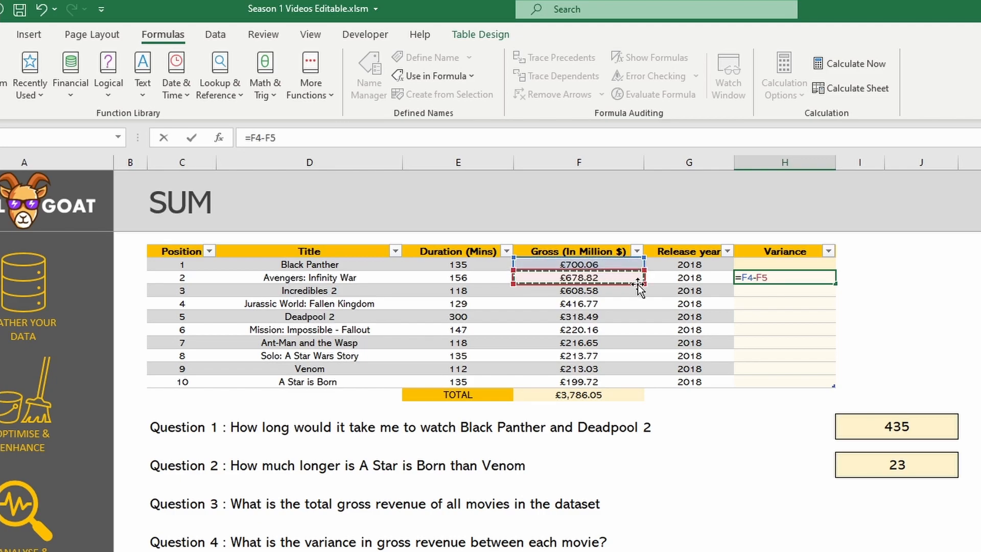
{"action": "key", "text": "Return"}
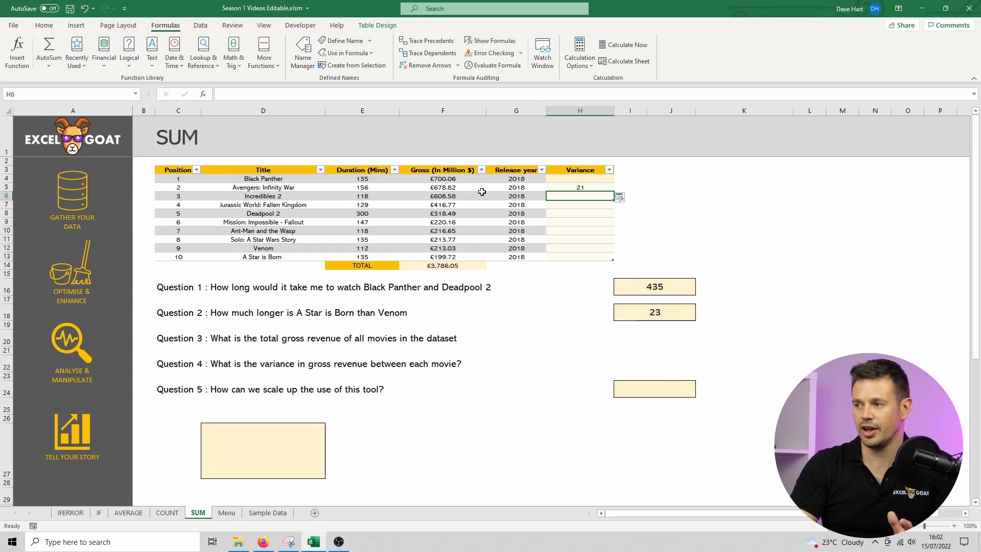
Fill the variance formula from H5 down through H13 and check the formulas in H5 and H6.
{"action": "left_click", "coordinate": [605, 188]}
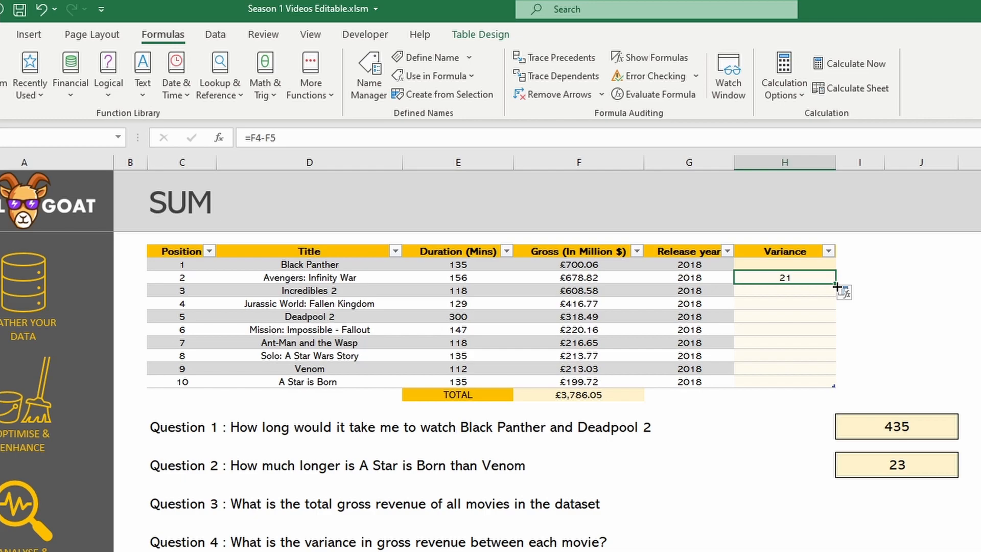
{"action": "left_click_drag", "start_coordinate": [837, 287], "coordinate": [822, 389]}
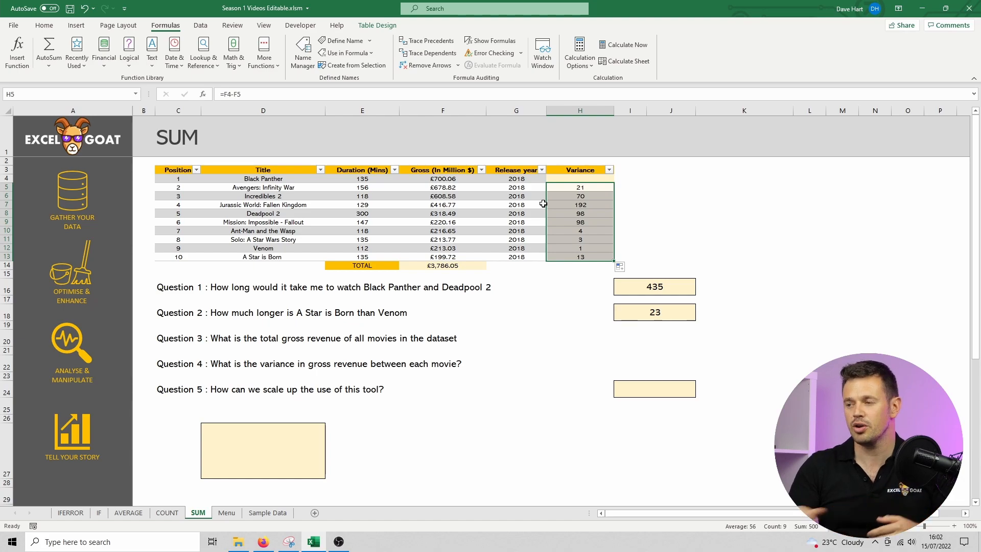
{"action": "left_click", "coordinate": [578, 187]}
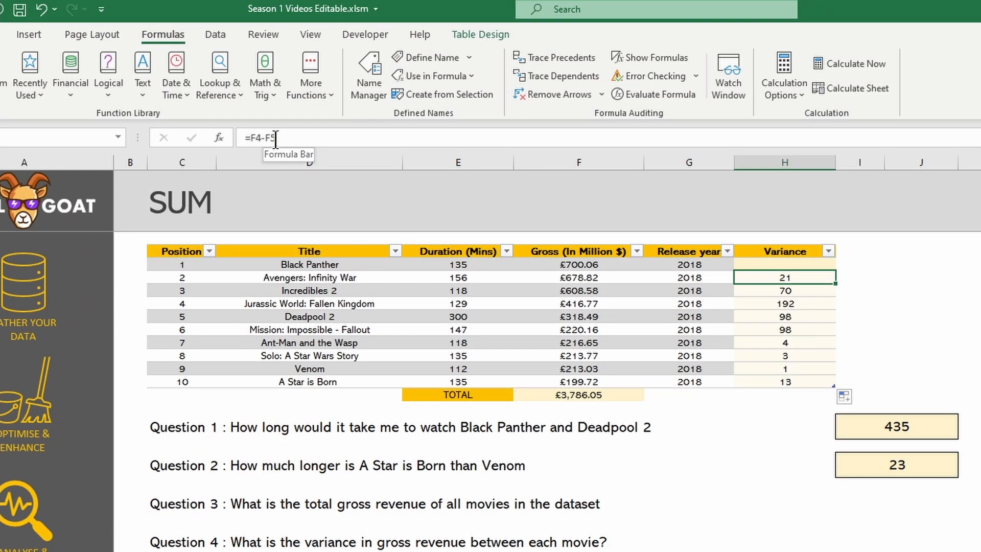
{"action": "left_click", "coordinate": [784, 292]}
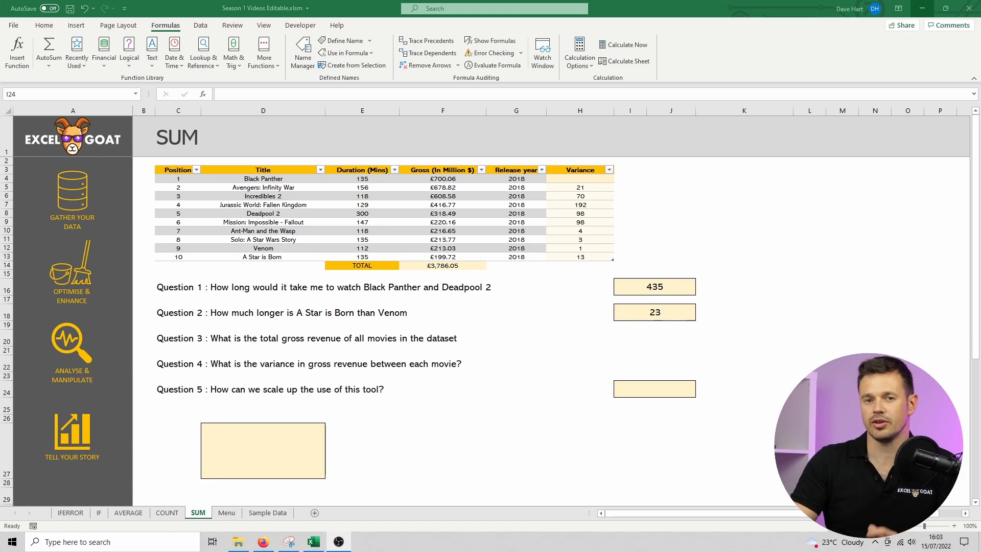
Try a cross-sheet reference to ='Sample Data'!I15 in the Question 5 answer cell, I24, and clear it.
{"action": "left_click", "coordinate": [640, 427]}
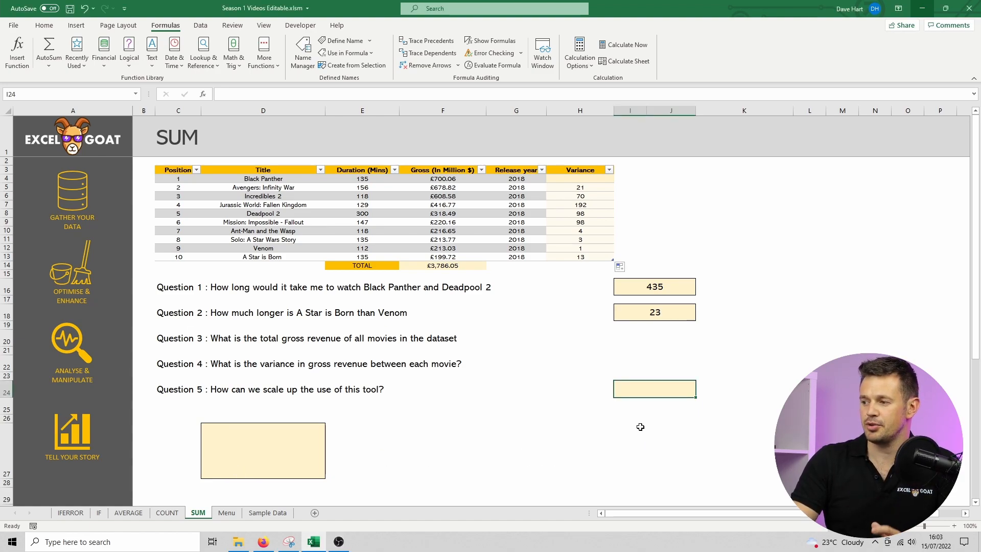
{"action": "type", "text": "="}
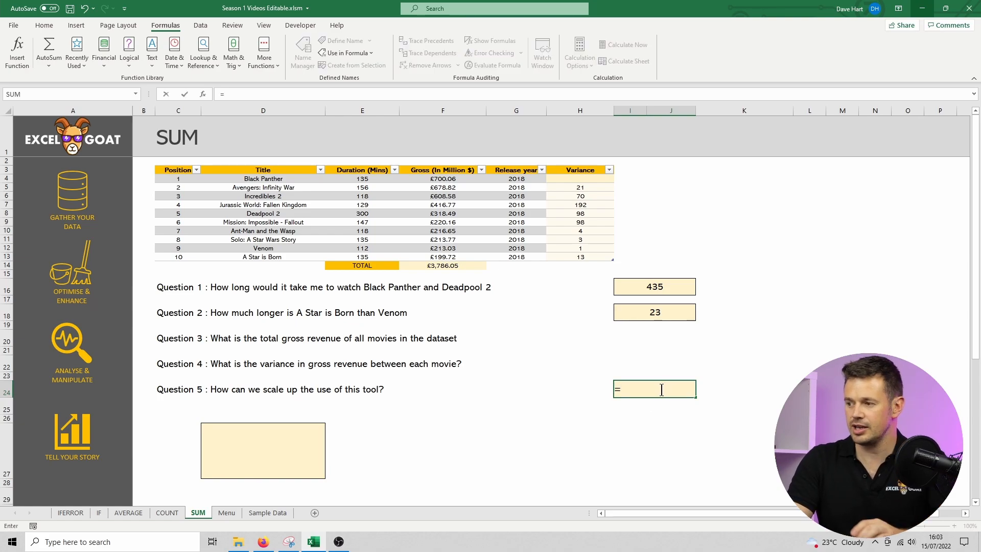
{"action": "left_click", "coordinate": [281, 514]}
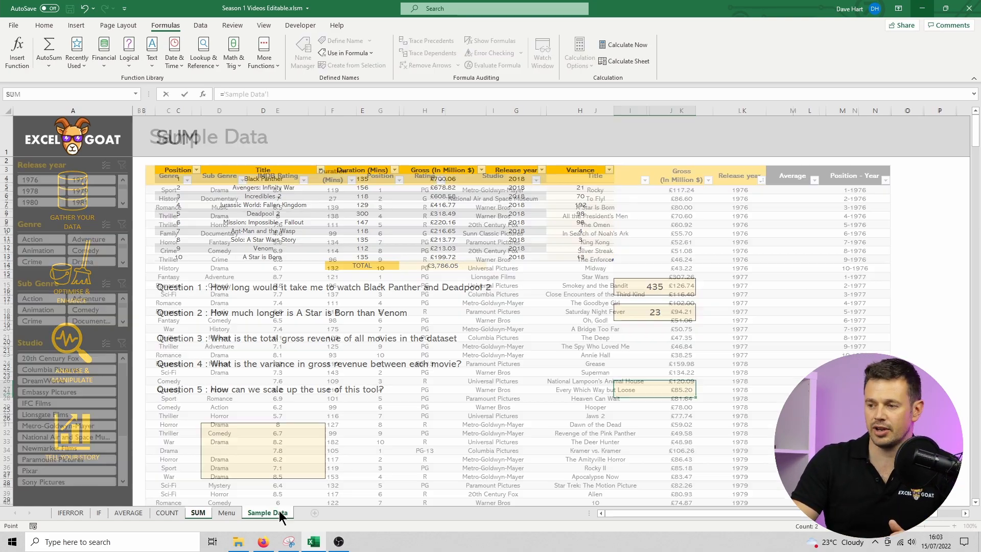
{"action": "left_click", "coordinate": [496, 287]}
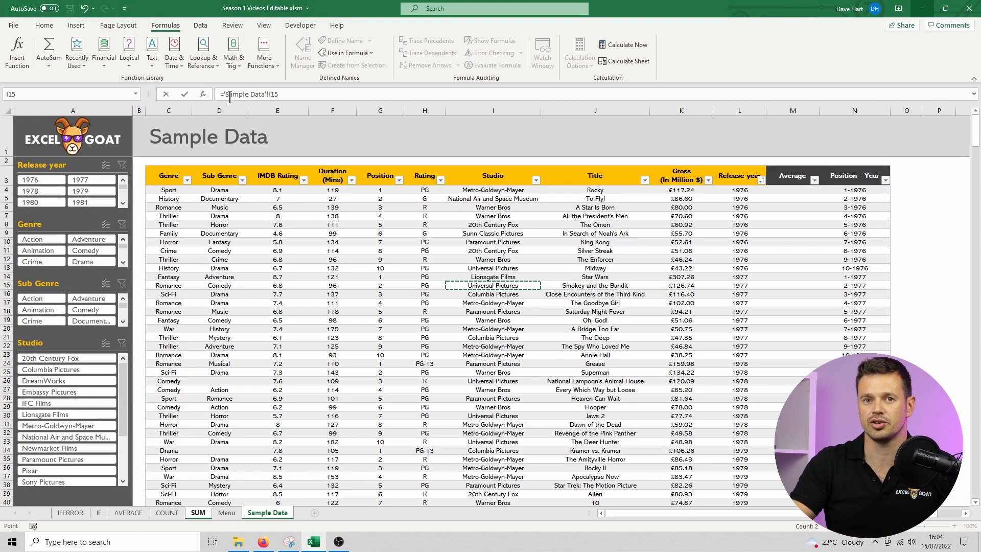
{"action": "key", "text": "Return"}
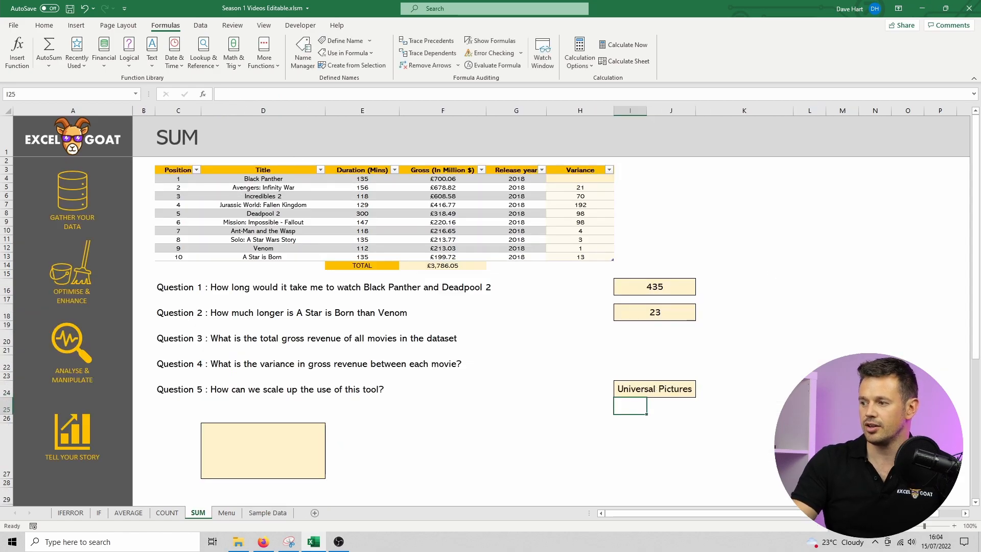
{"action": "left_click", "coordinate": [668, 391]}
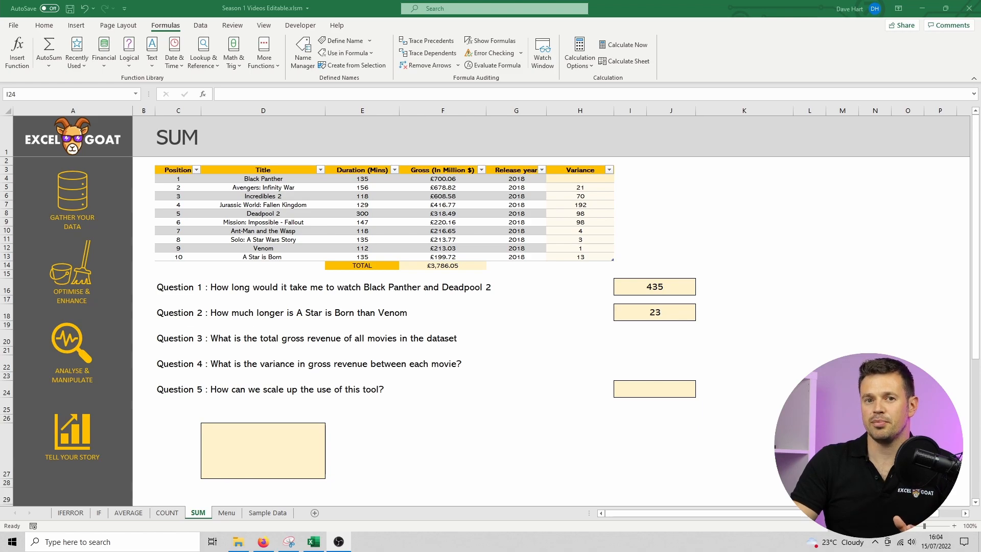
Try totalling the gross column of Sample Data, K4:K473, with SUM in the Question 5 answer cell, I24, and clear it.
{"action": "left_click", "coordinate": [661, 394]}
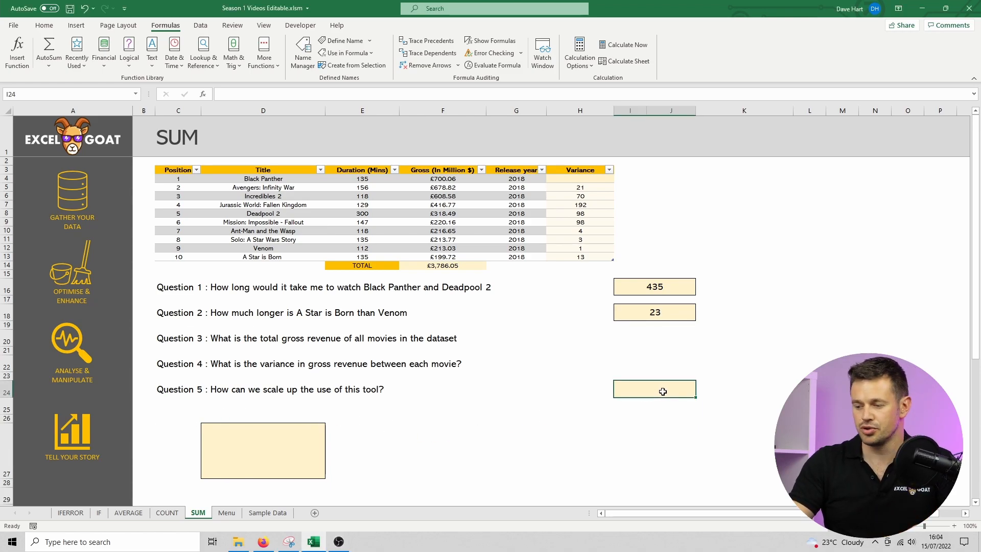
{"action": "type", "text": "=sum("}
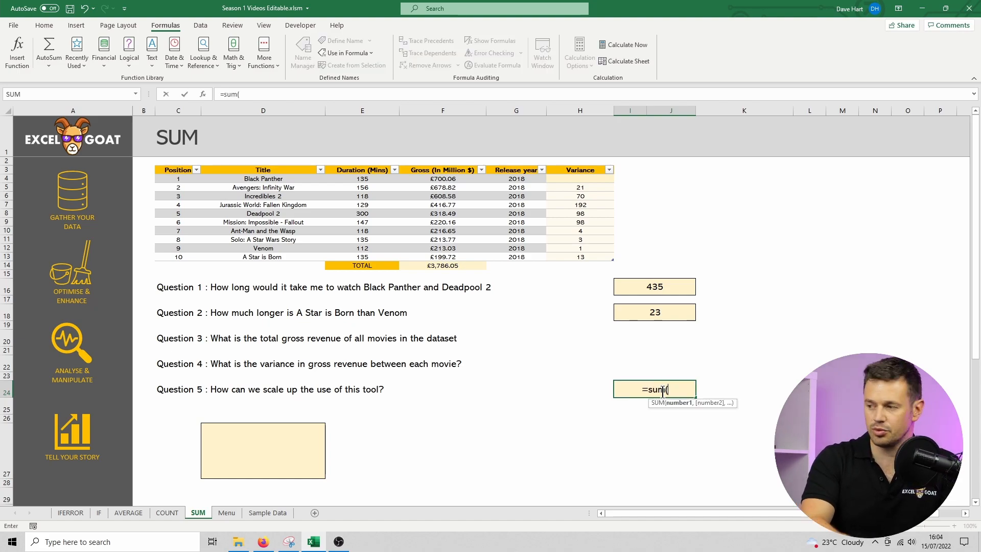
{"action": "left_click", "coordinate": [277, 512]}
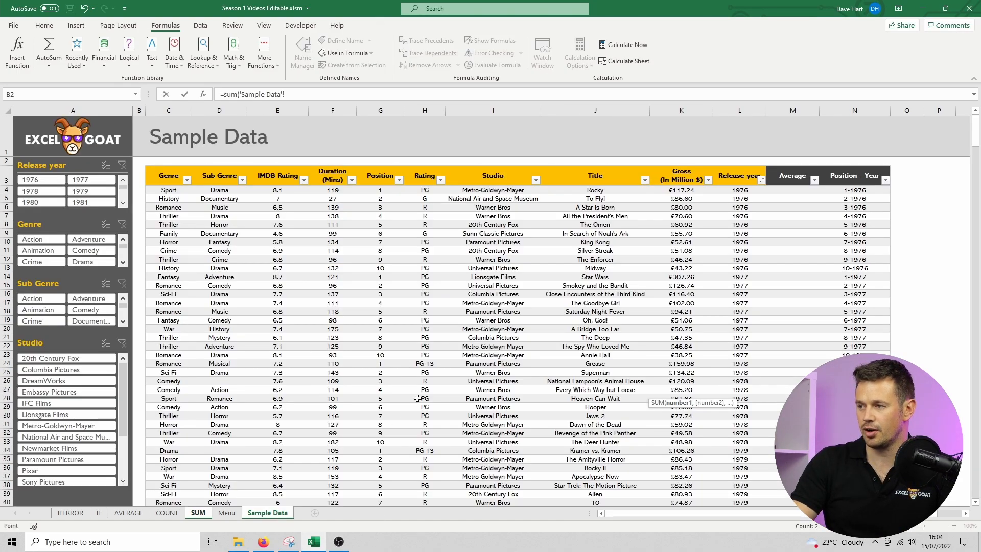
{"action": "left_click", "coordinate": [687, 190]}
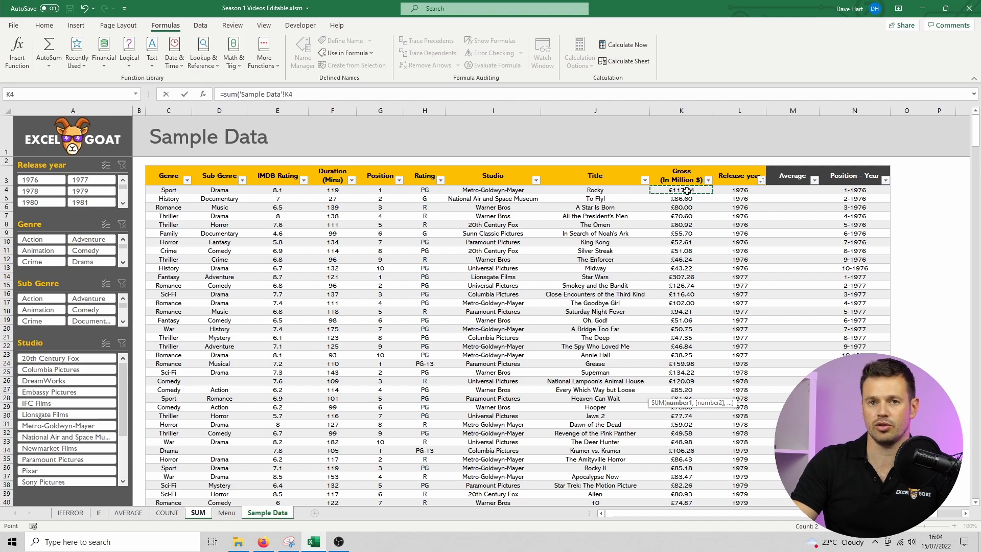
{"action": "left_click_drag", "start_coordinate": [687, 191], "coordinate": [682, 416]}
{"action": "left_click_drag", "start_coordinate": [853, 547], "coordinate": [852, 551]}
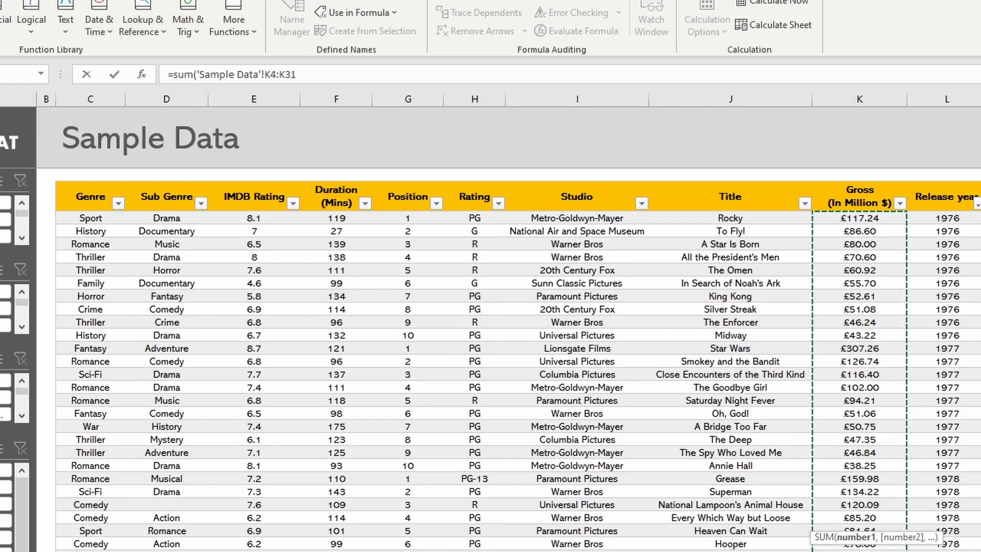
{"action": "left_click_drag", "start_coordinate": [852, 551], "coordinate": [851, 432]}
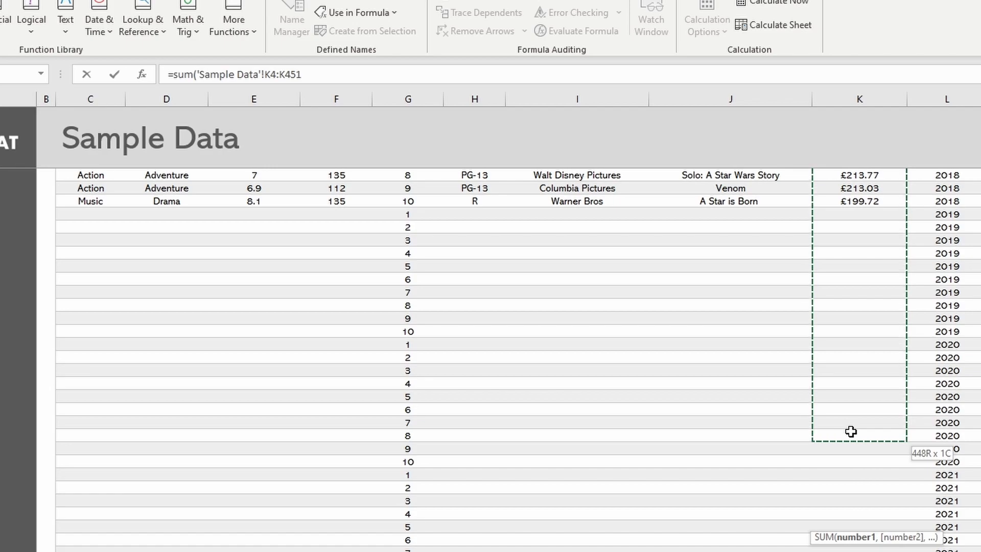
{"action": "left_click_drag", "start_coordinate": [851, 551], "coordinate": [853, 551]}
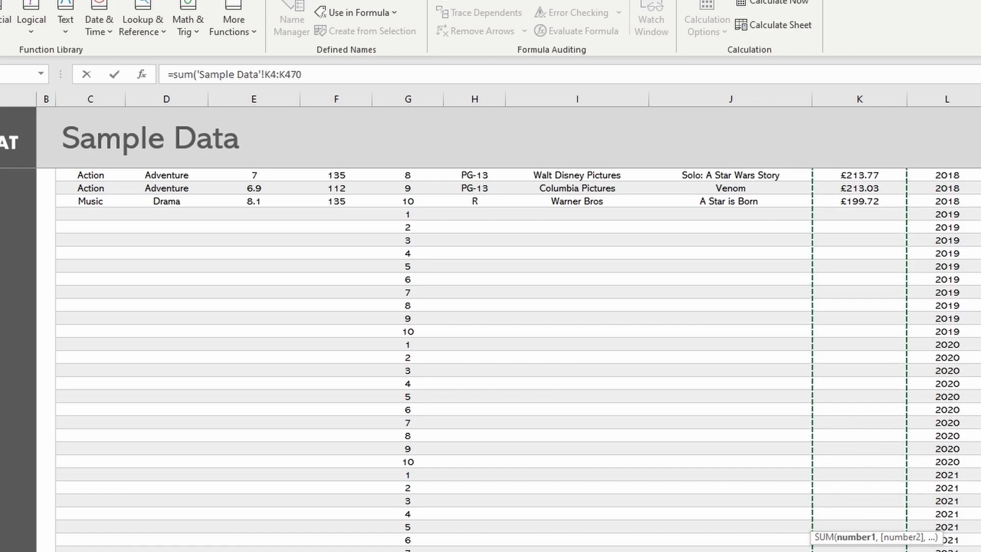
{"action": "scroll", "coordinate": [852, 551], "scroll_direction": "down", "scroll_amount": 2}
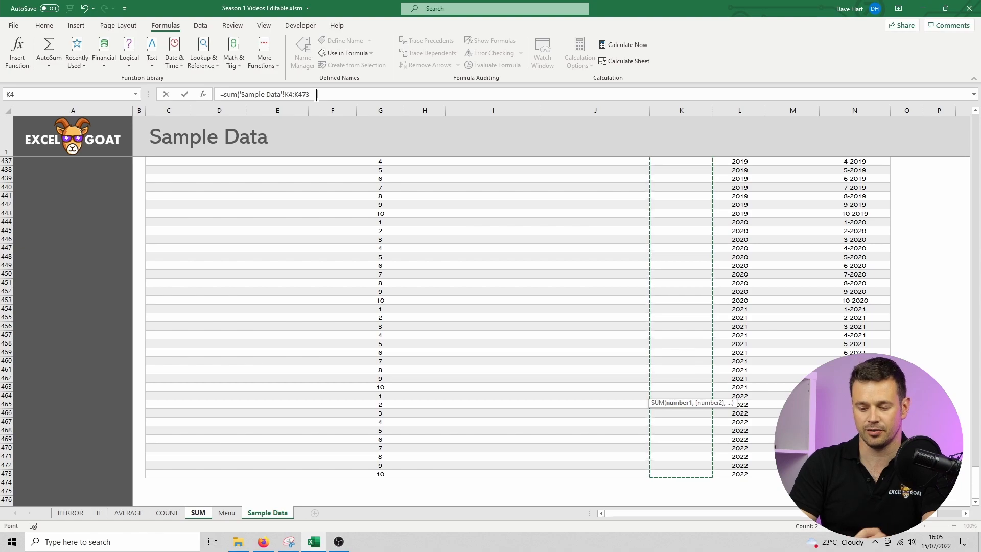
{"action": "key", "text": "Return"}
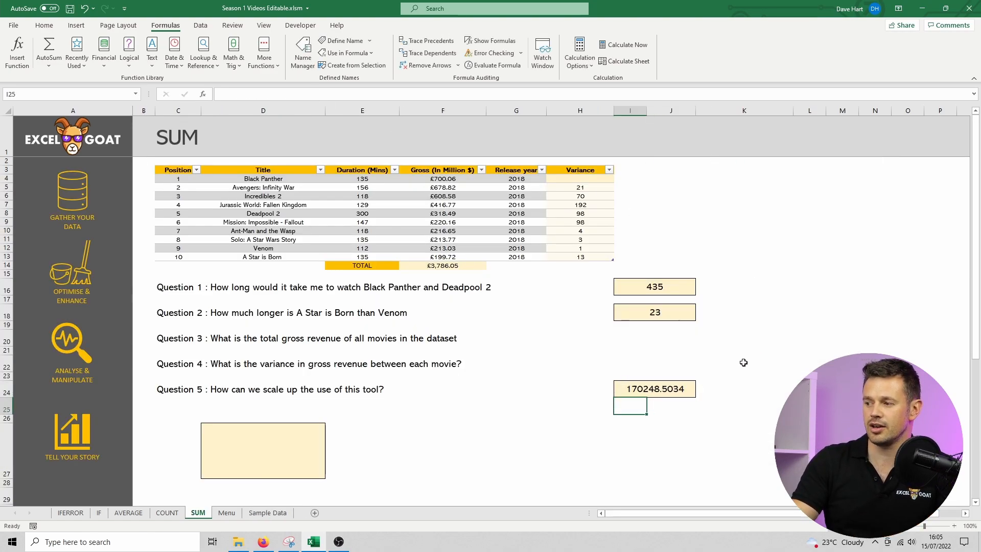
{"action": "left_click", "coordinate": [655, 392]}
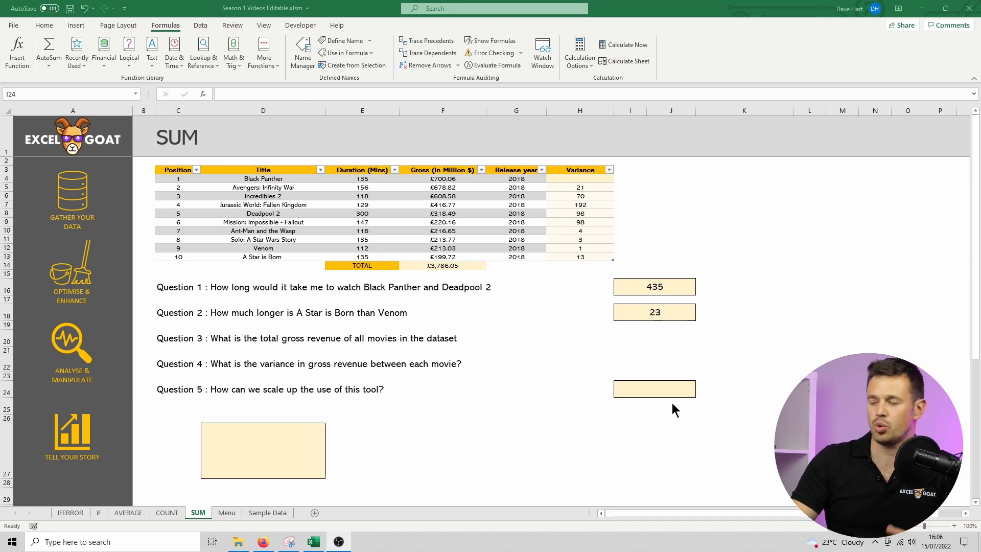
Start a SUM formula in I24 that references the gross column on Sample Data from K4 through K473.
{"action": "left_click", "coordinate": [649, 387]}
{"action": "type", "text": "=sum("}
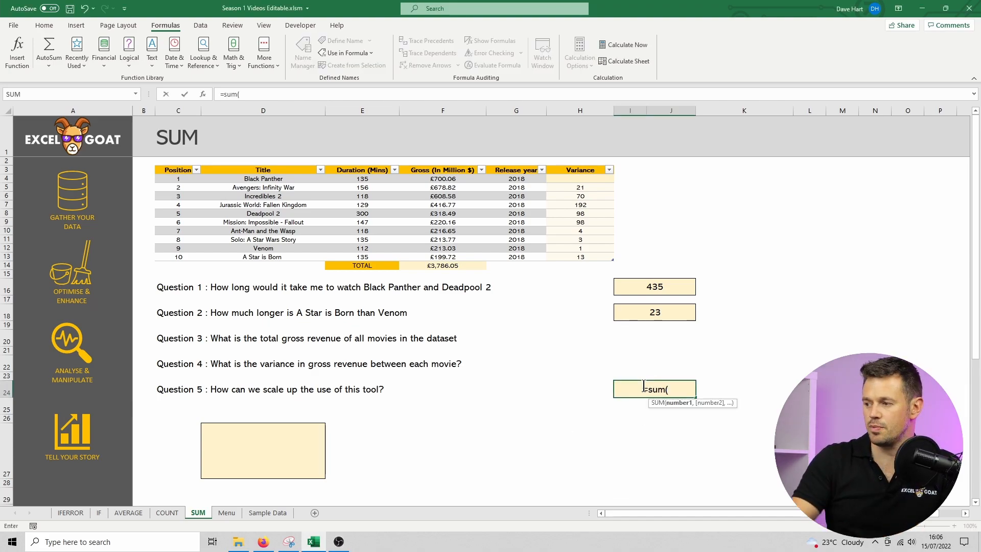
{"action": "left_click", "coordinate": [282, 515]}
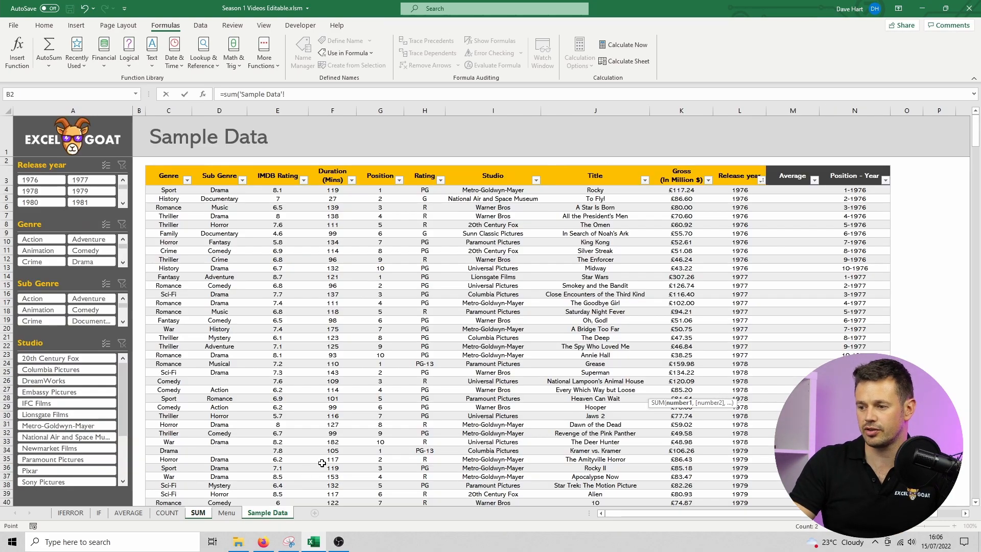
{"action": "left_click", "coordinate": [691, 190]}
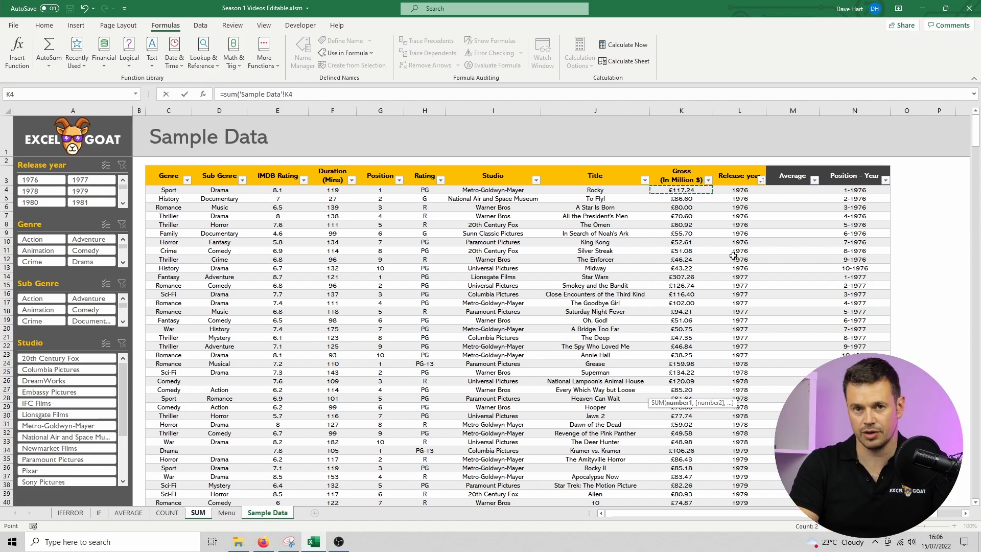
{"action": "key", "text": "ctrl+shift+Down"}
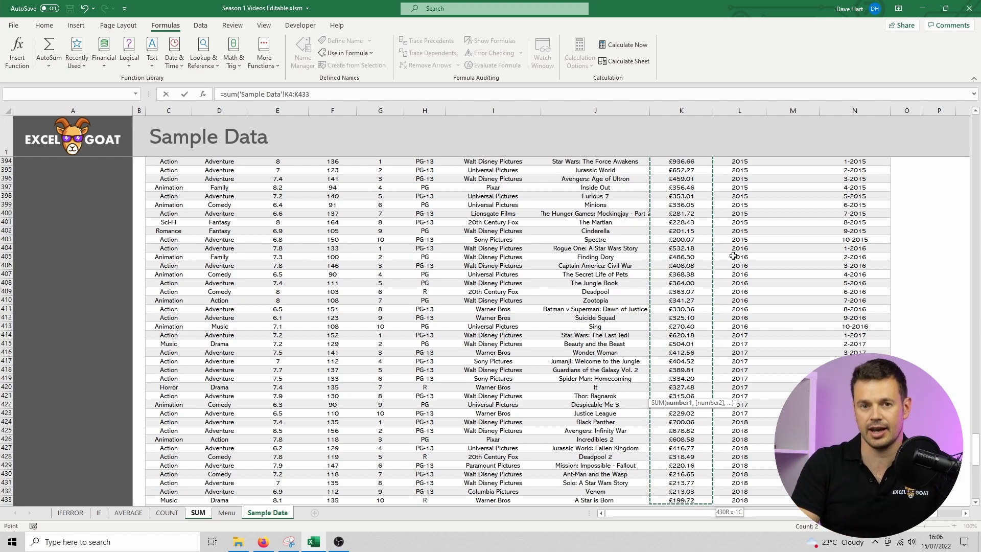
{"action": "key", "text": "shift+Page_Down"}
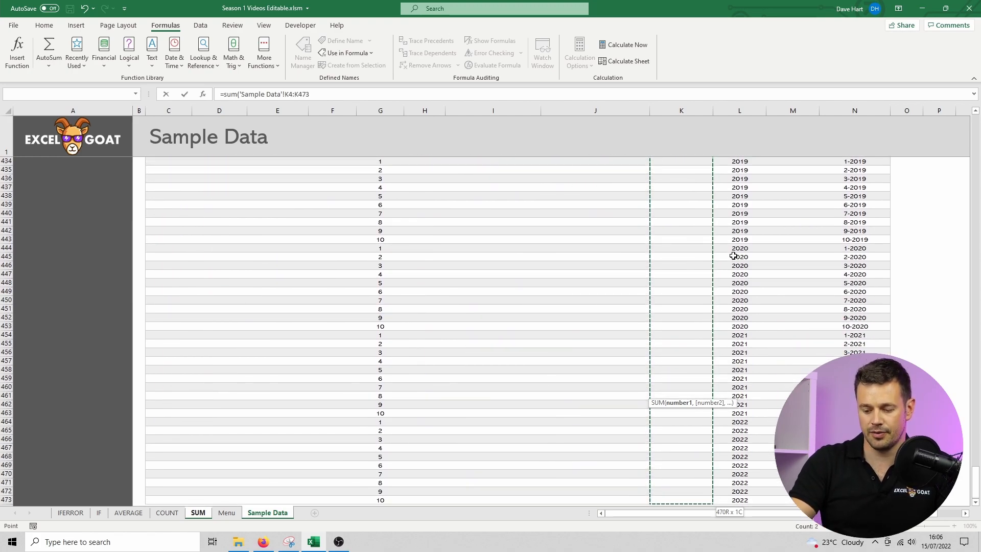
Extend the SUM range to the sheet's last row, shrink it back to K433, set it to K4:K473 and complete the formula.
{"action": "key", "text": "ctrl+shift+Down"}
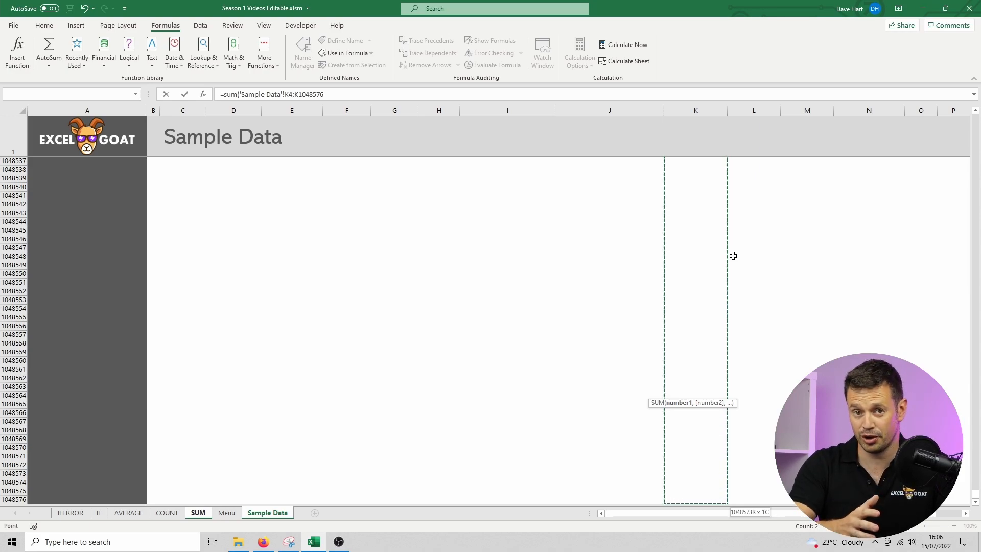
{"action": "key", "text": "ctrl+shift+Up"}
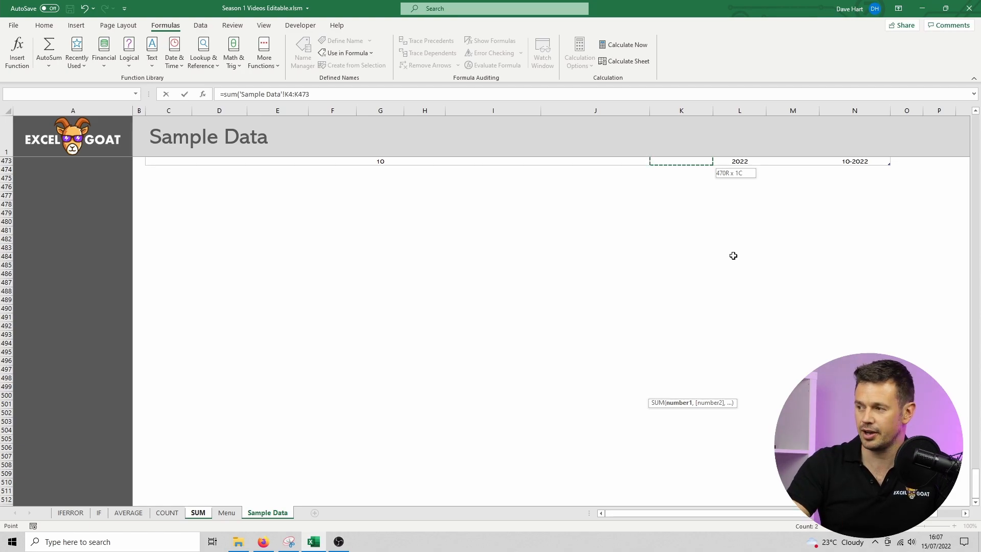
{"action": "key", "text": "ctrl+shift+Up"}
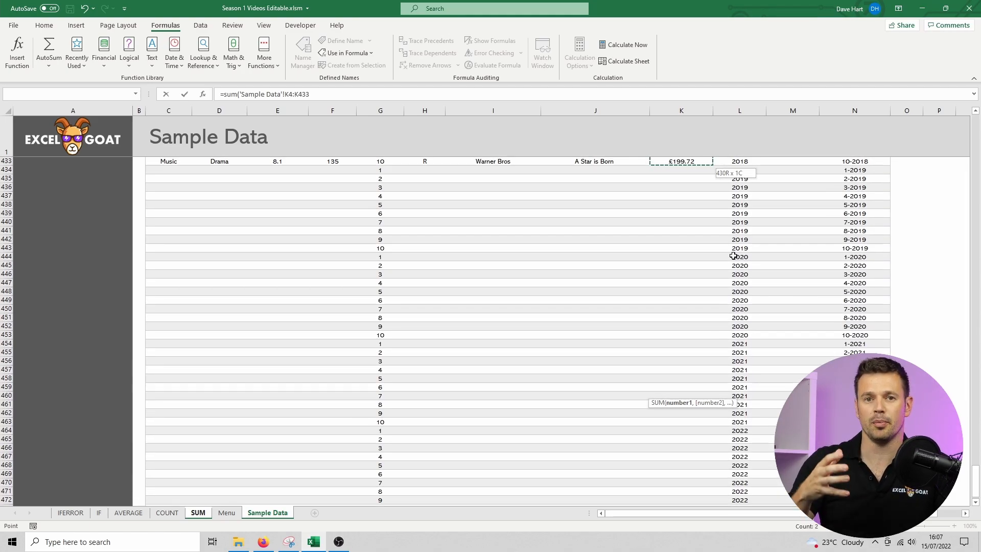
{"action": "key", "text": "ctrl+shift+Down"}
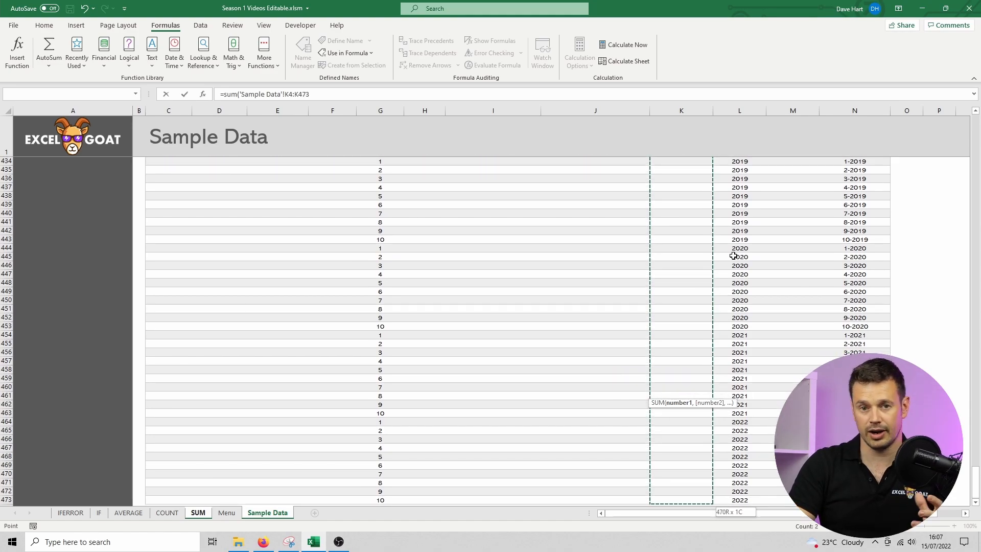
{"action": "key", "text": "Return"}
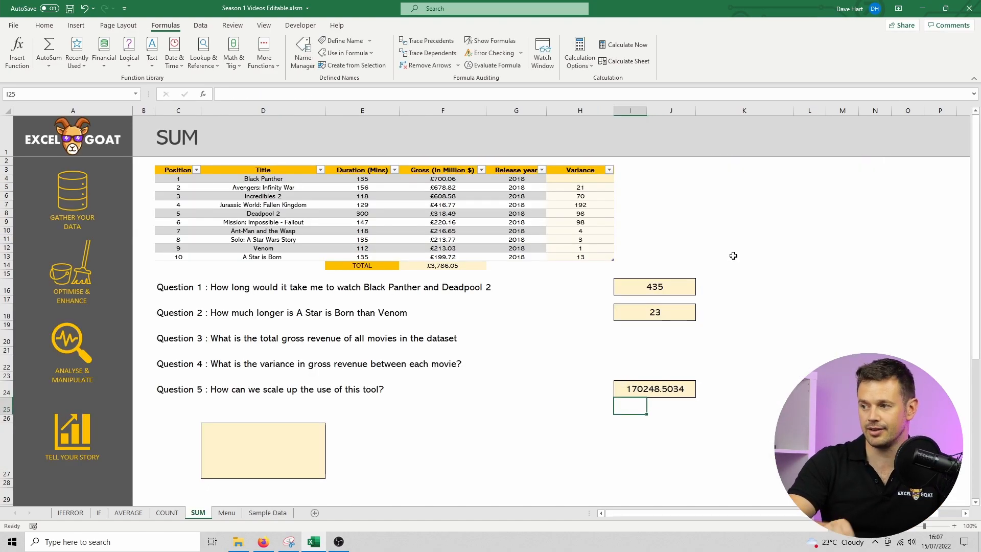